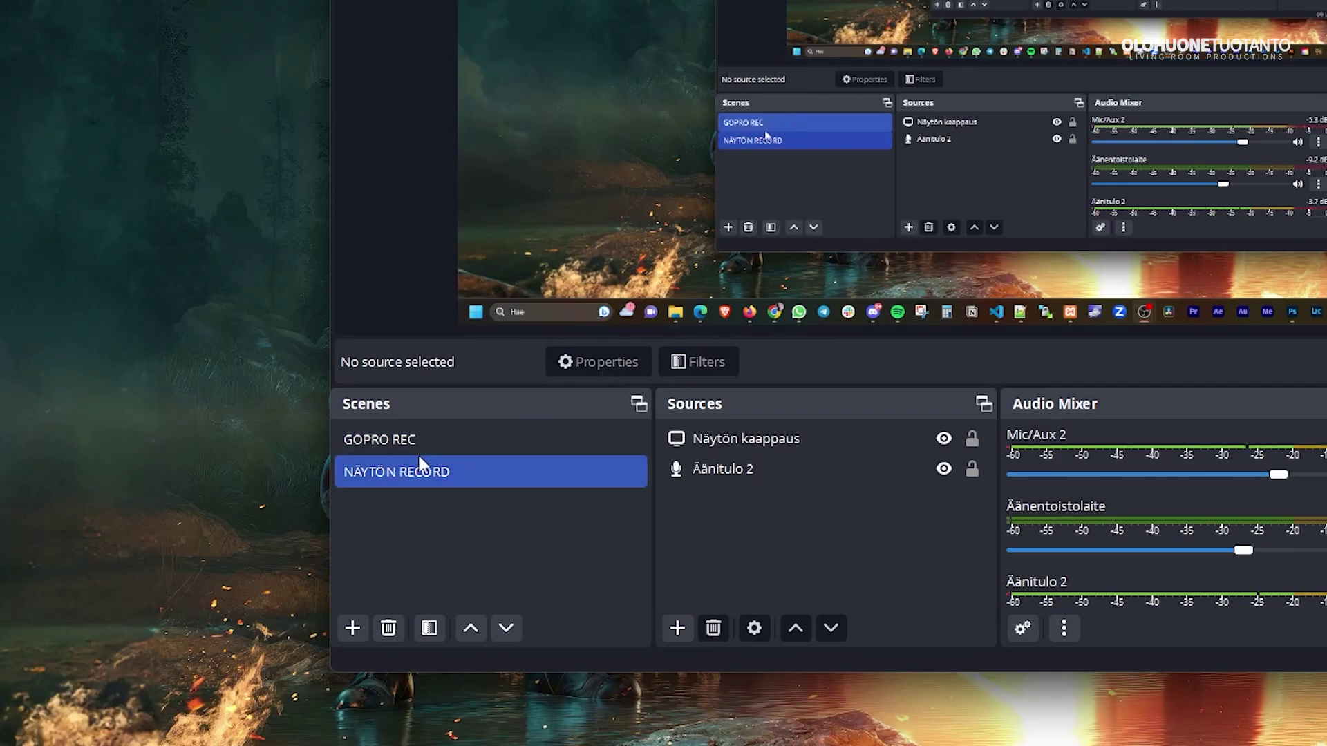
Go over the GOPRO REC and NÄYTÖN RECORD scenes and keep NÄYTÖN RECORD selected.
ctrl+click(433, 449)
click(480, 469)
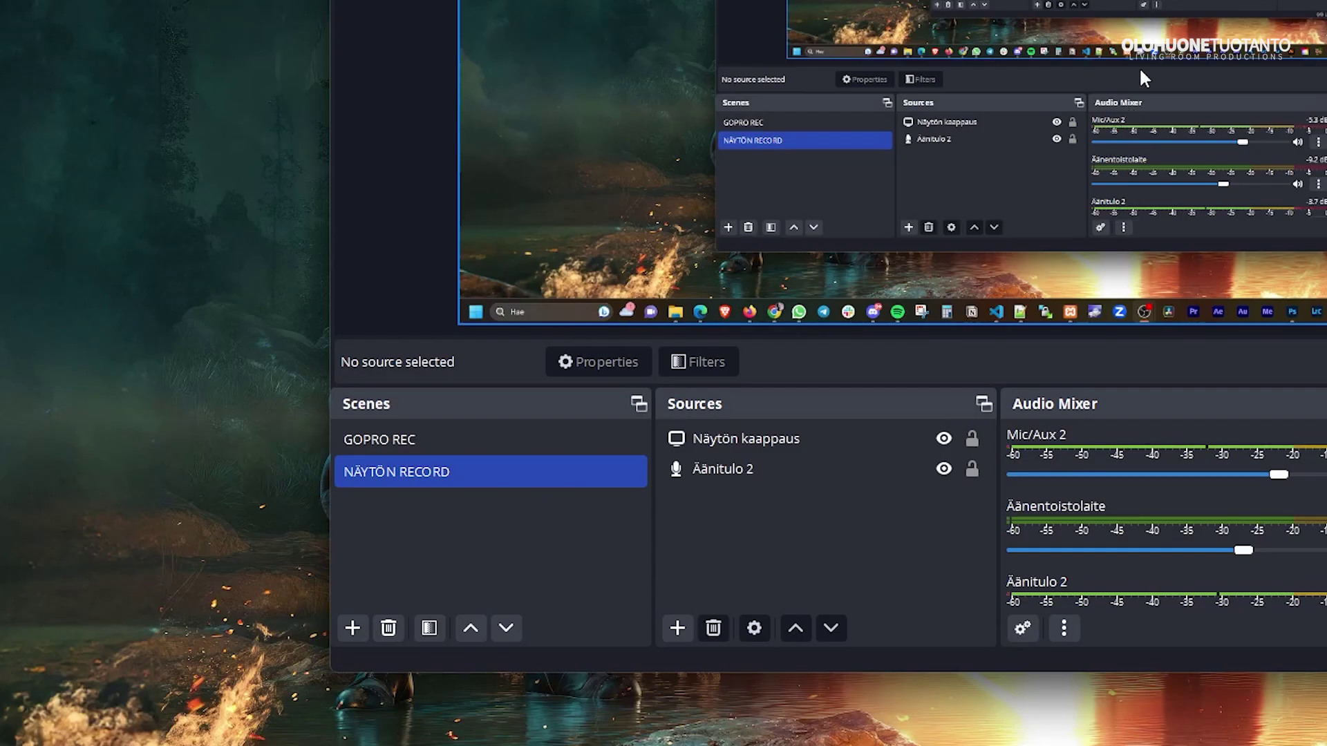
ctrl+click(272, 570)
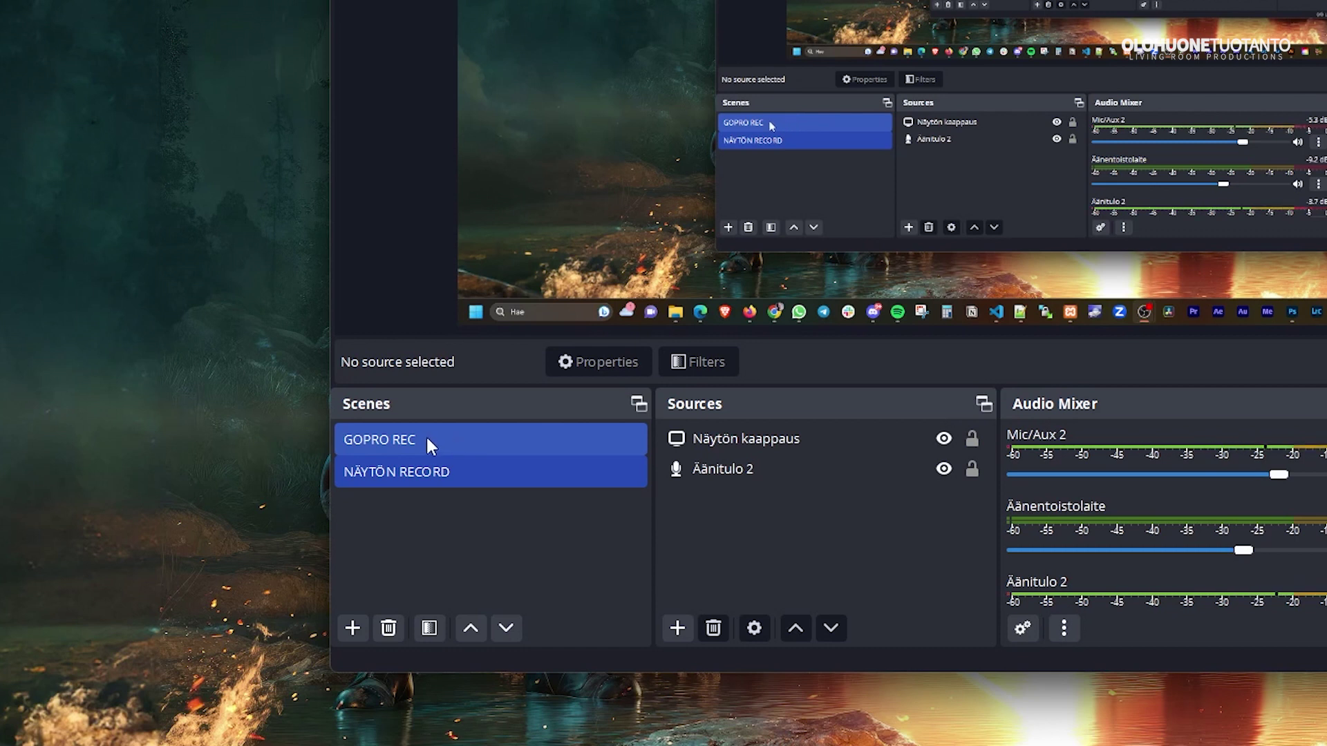
click(459, 475)
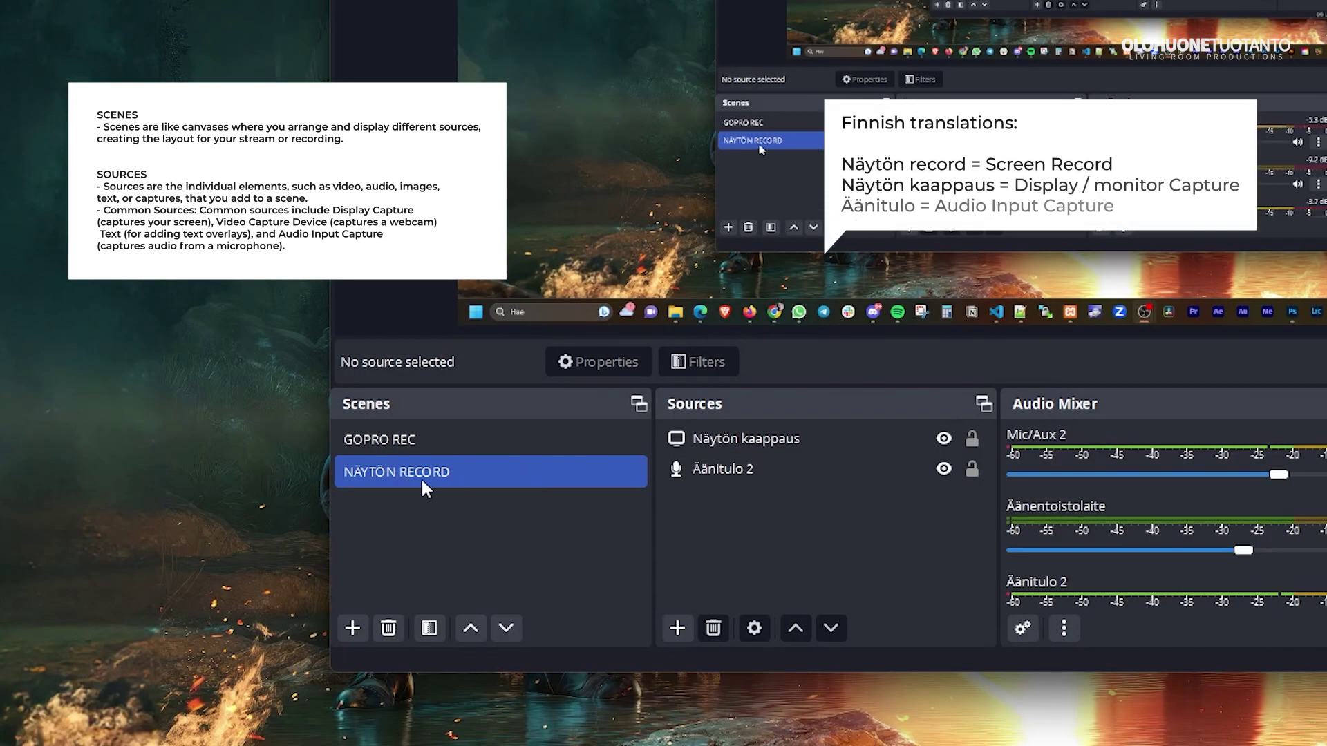
ctrl+click(266, 572)
ctrl+click(431, 444)
ctrl+click(347, 453)
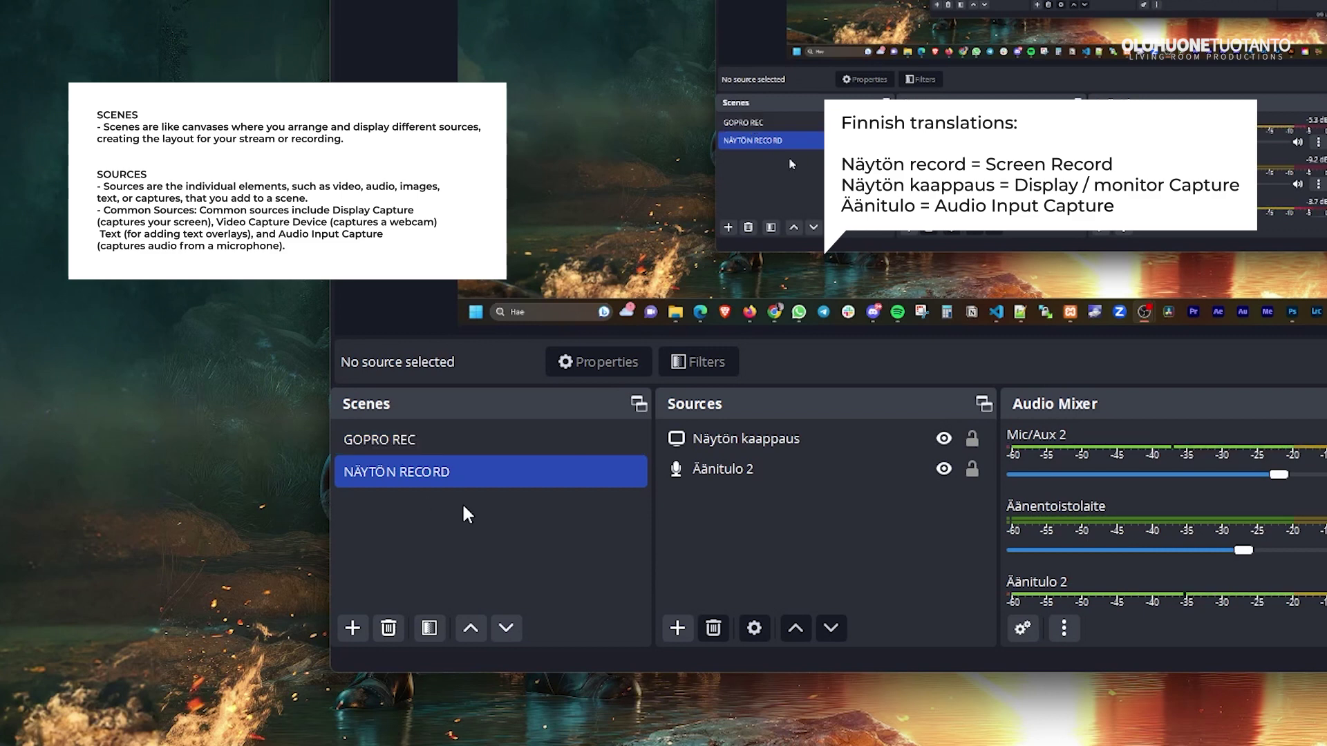
click(379, 474)
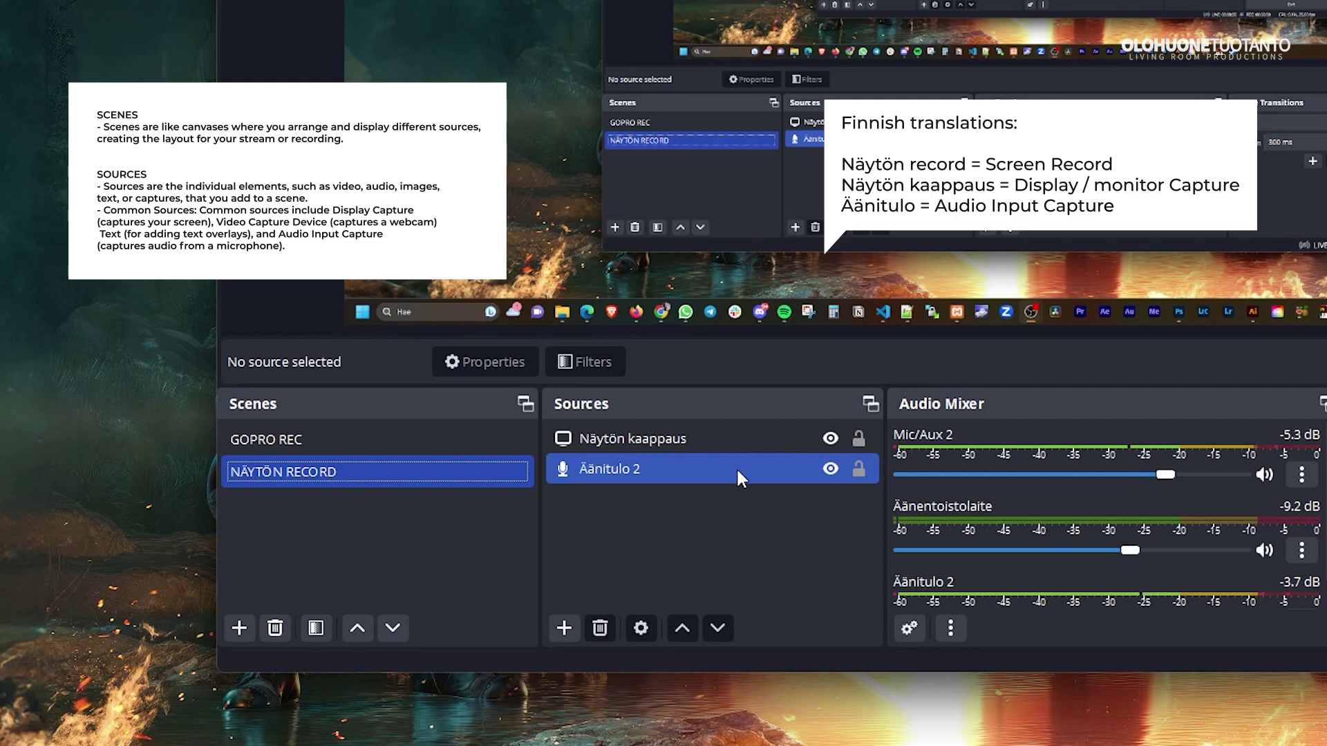
Examine the sources of the NÄYTÖN RECORD scene and the source types available to add.
click(595, 441)
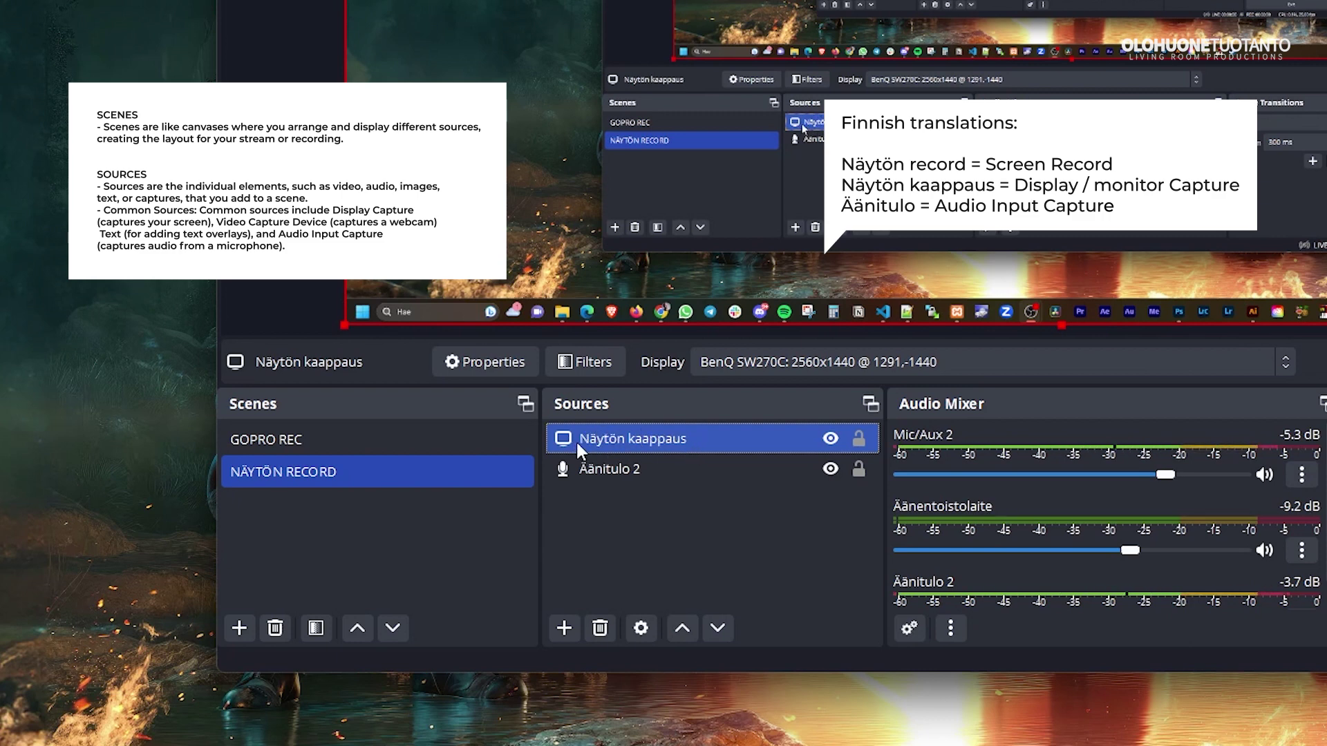
ctrl+click(608, 477)
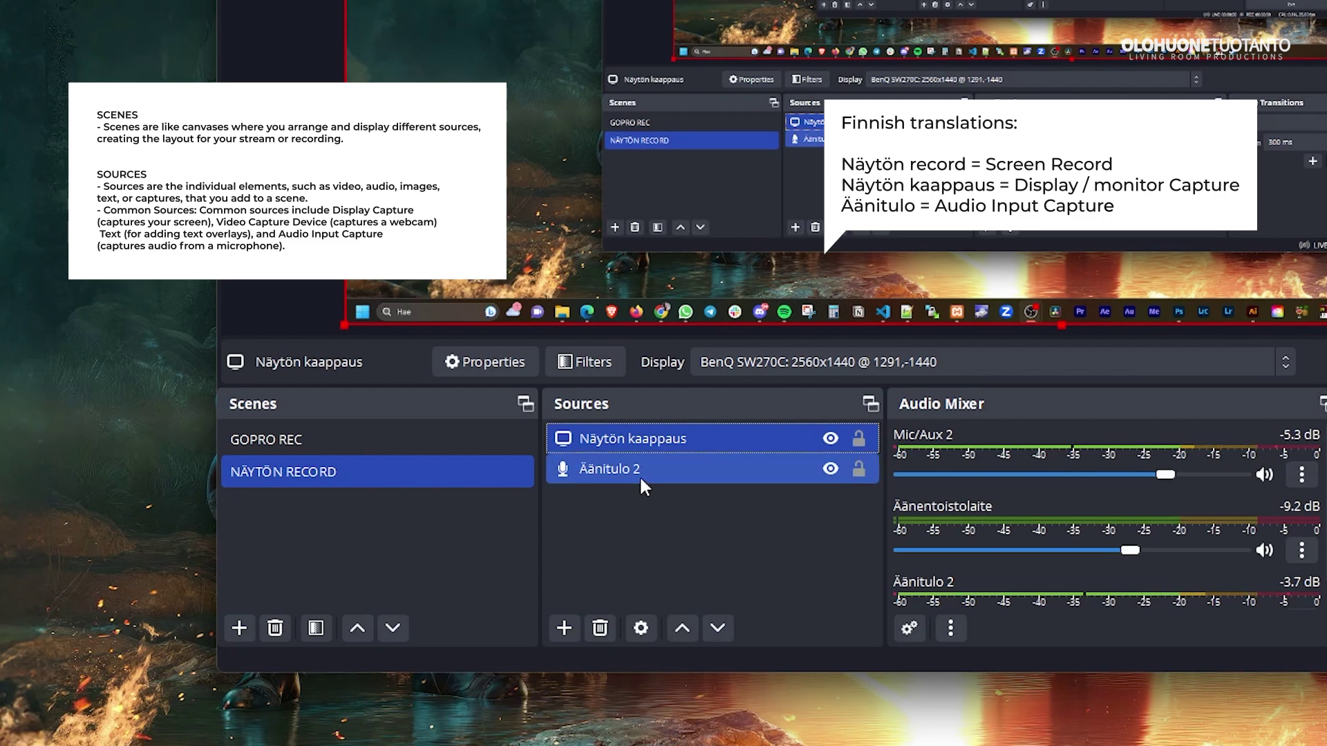
click(640, 532)
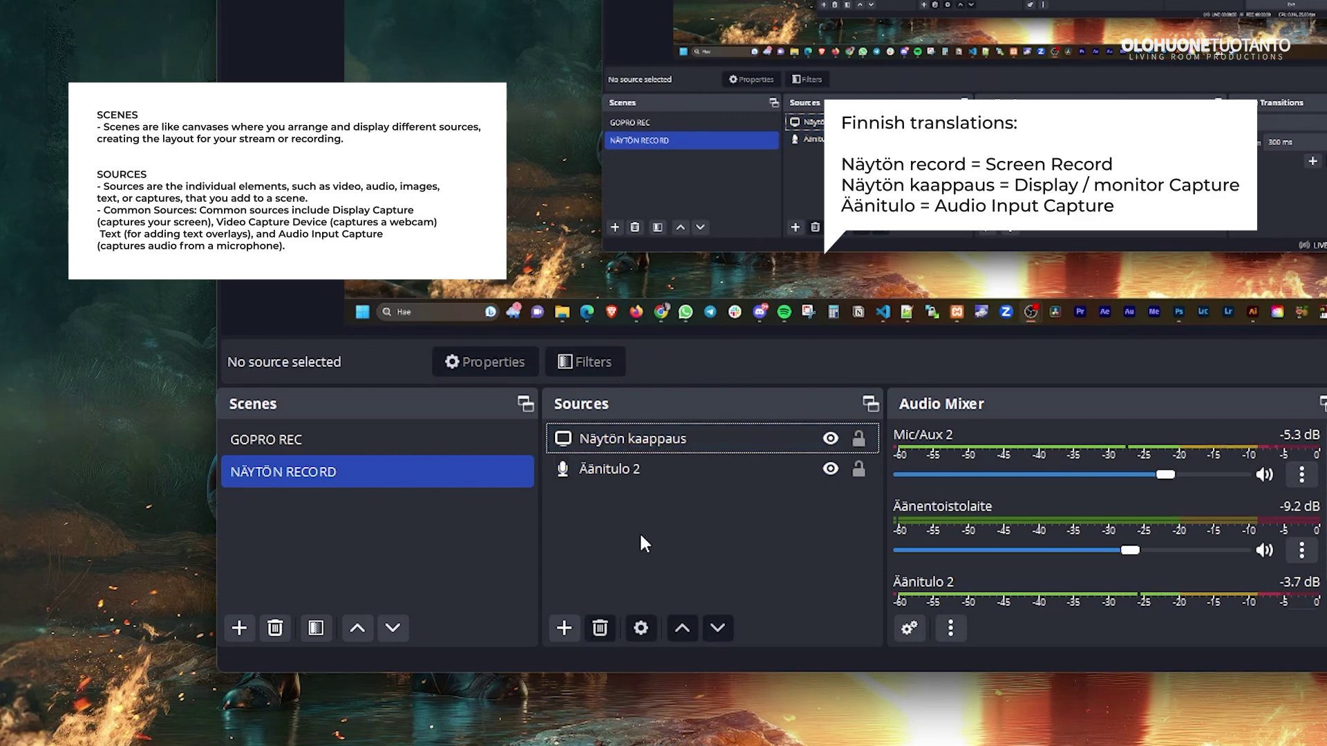
click(564, 627)
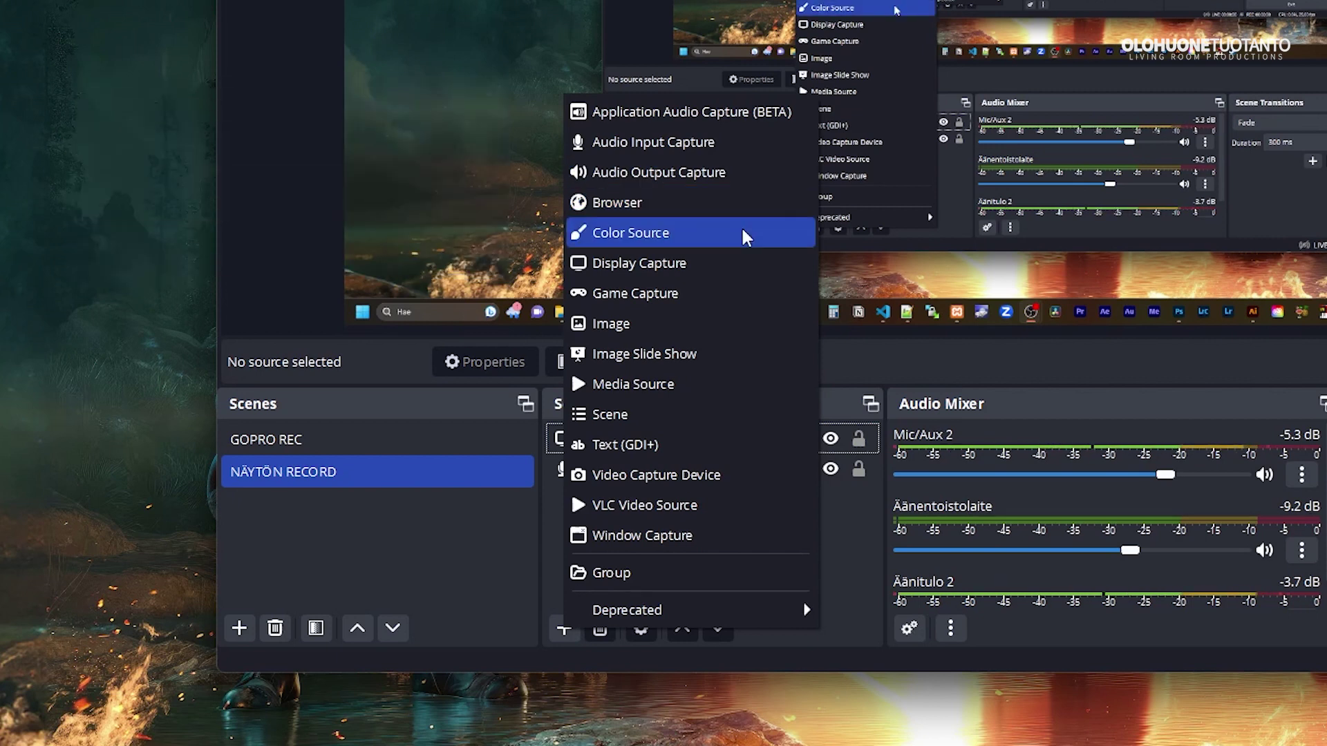
key(Escape)
Set the display captured by the Näytön kaappaus source to BenQ SW270C: 2560x1440 @ 1291,-1440.
click(592, 448)
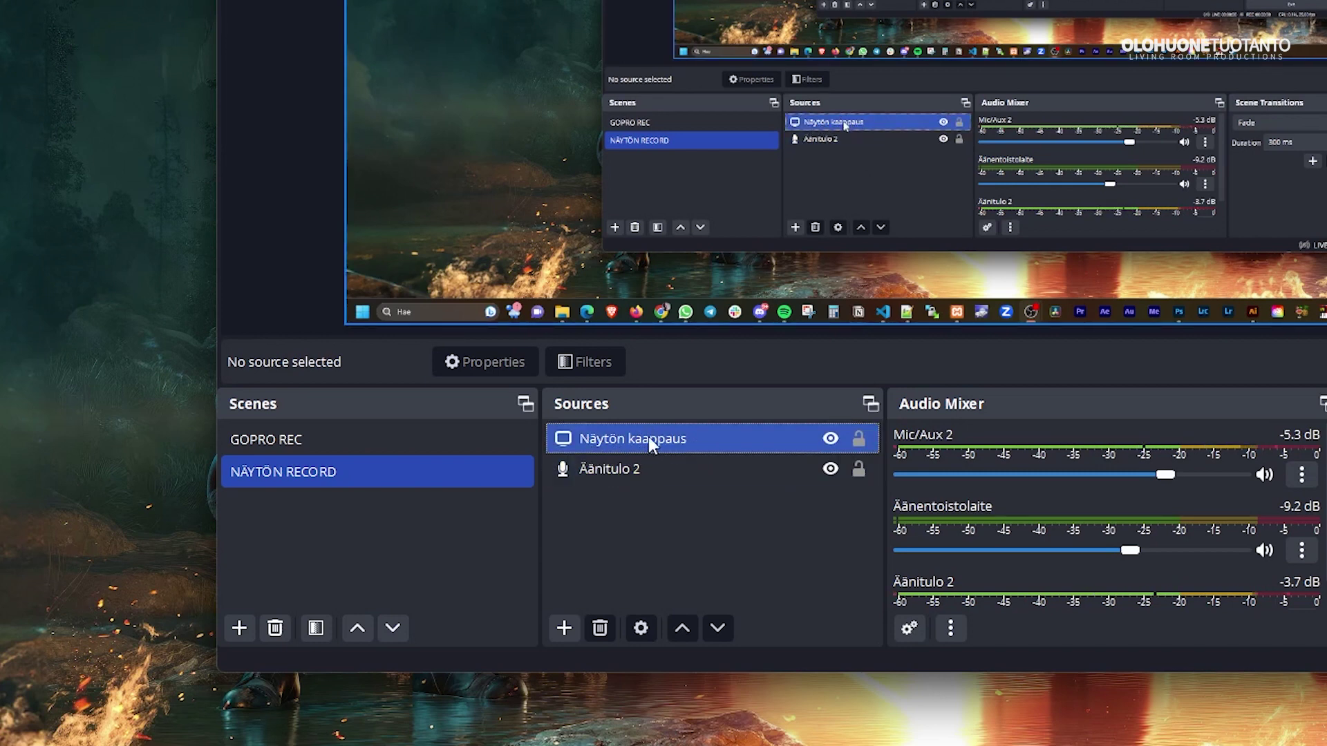
right_click(695, 438)
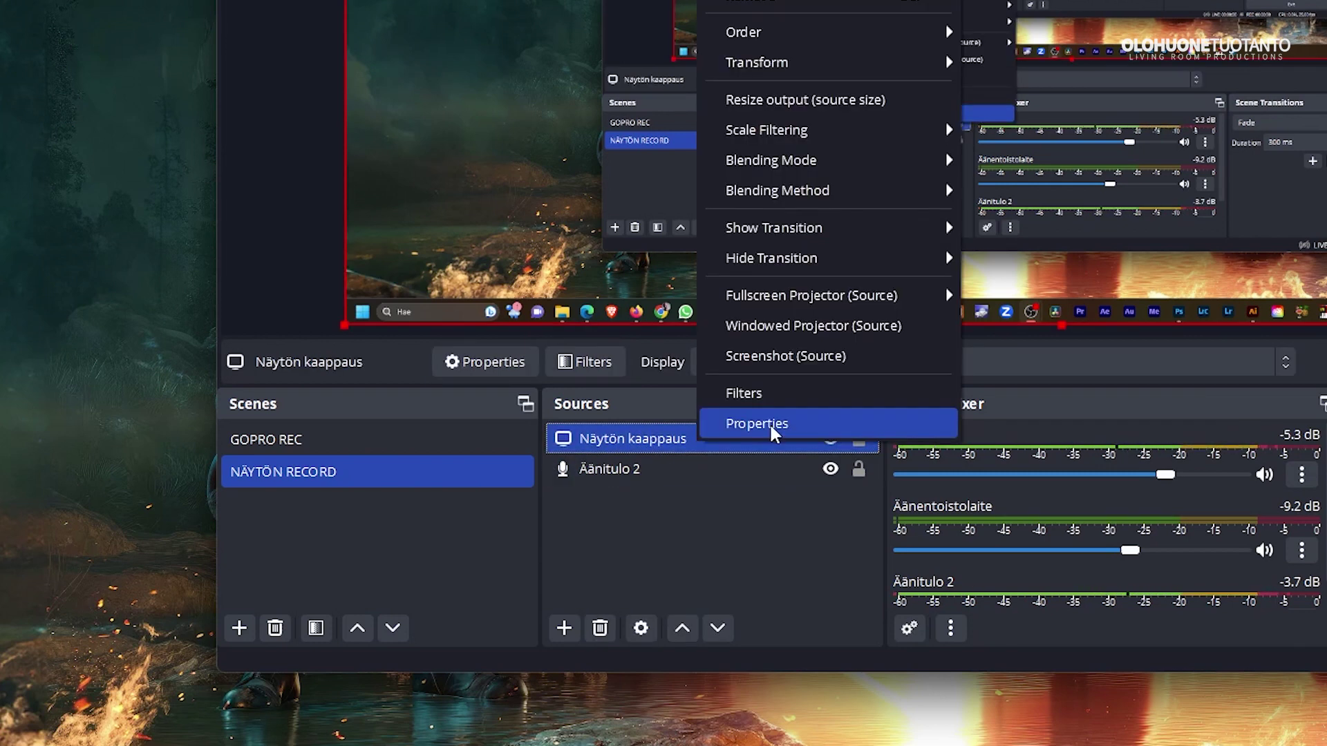
click(769, 422)
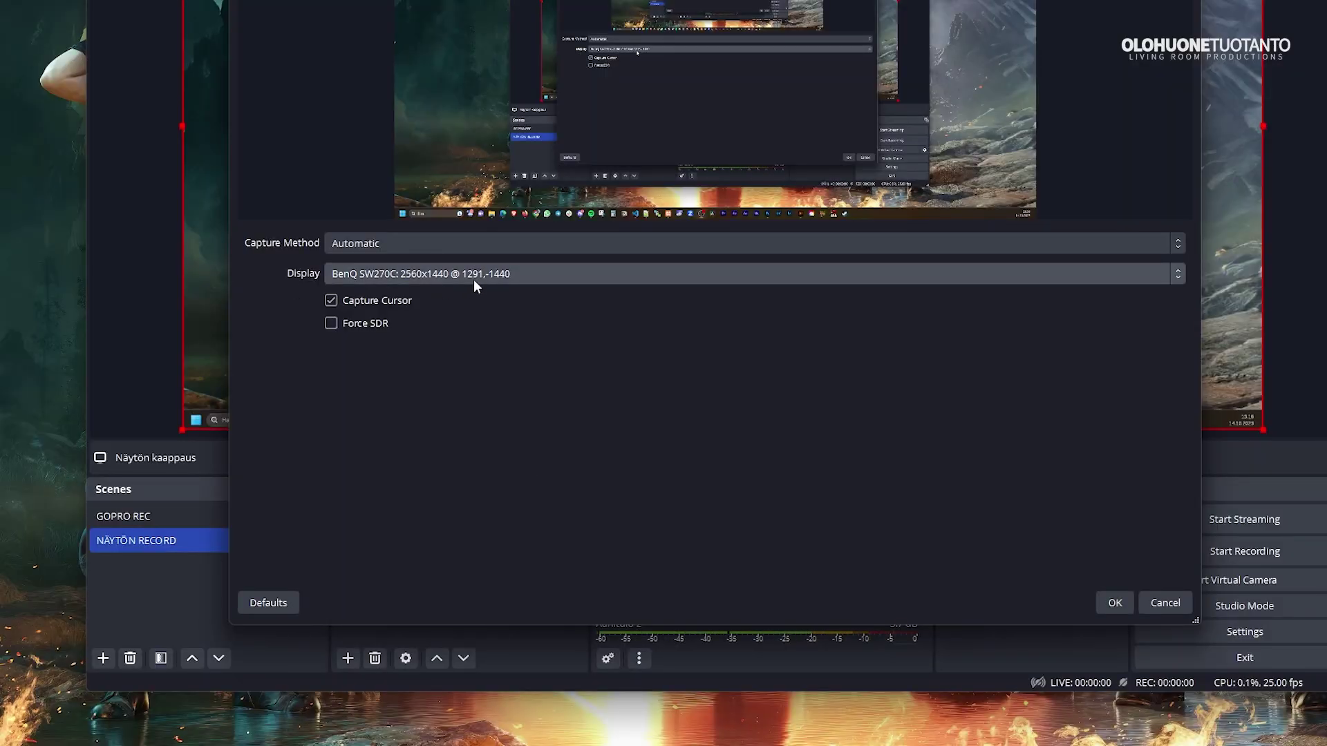
click(525, 276)
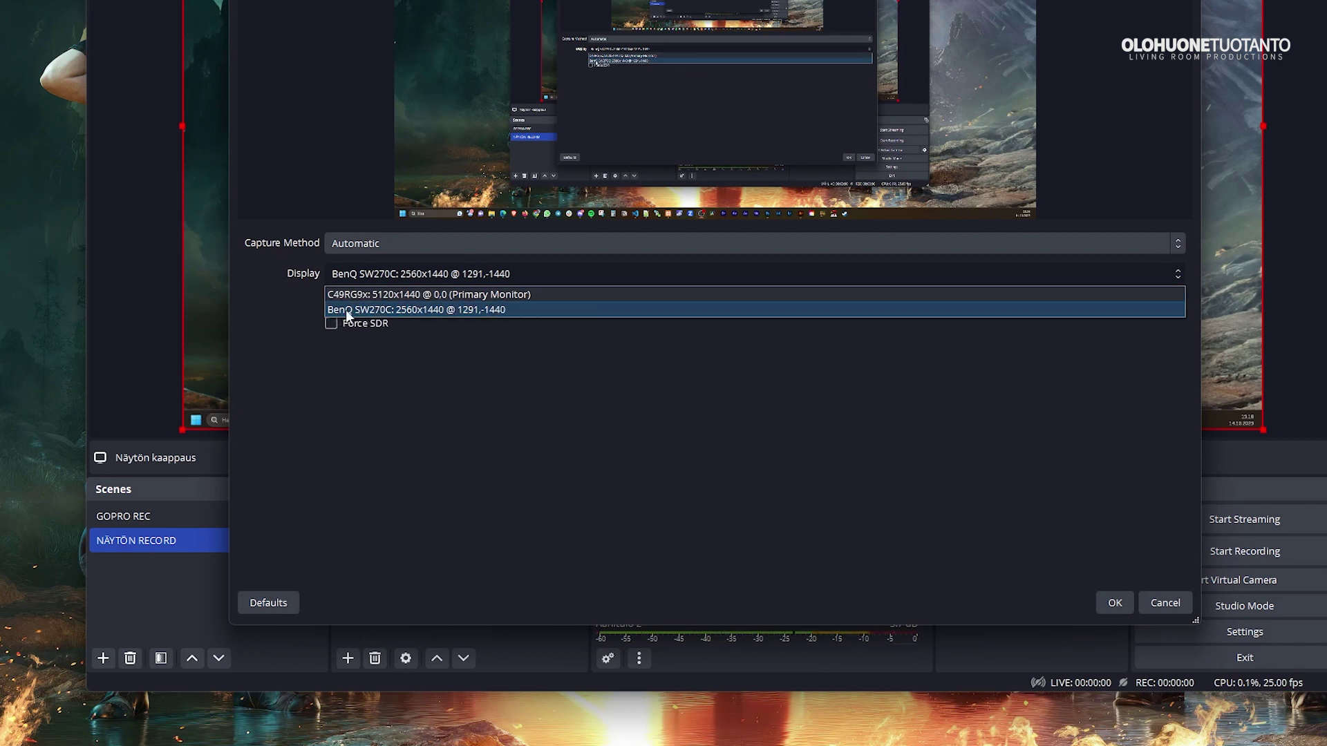
click(406, 311)
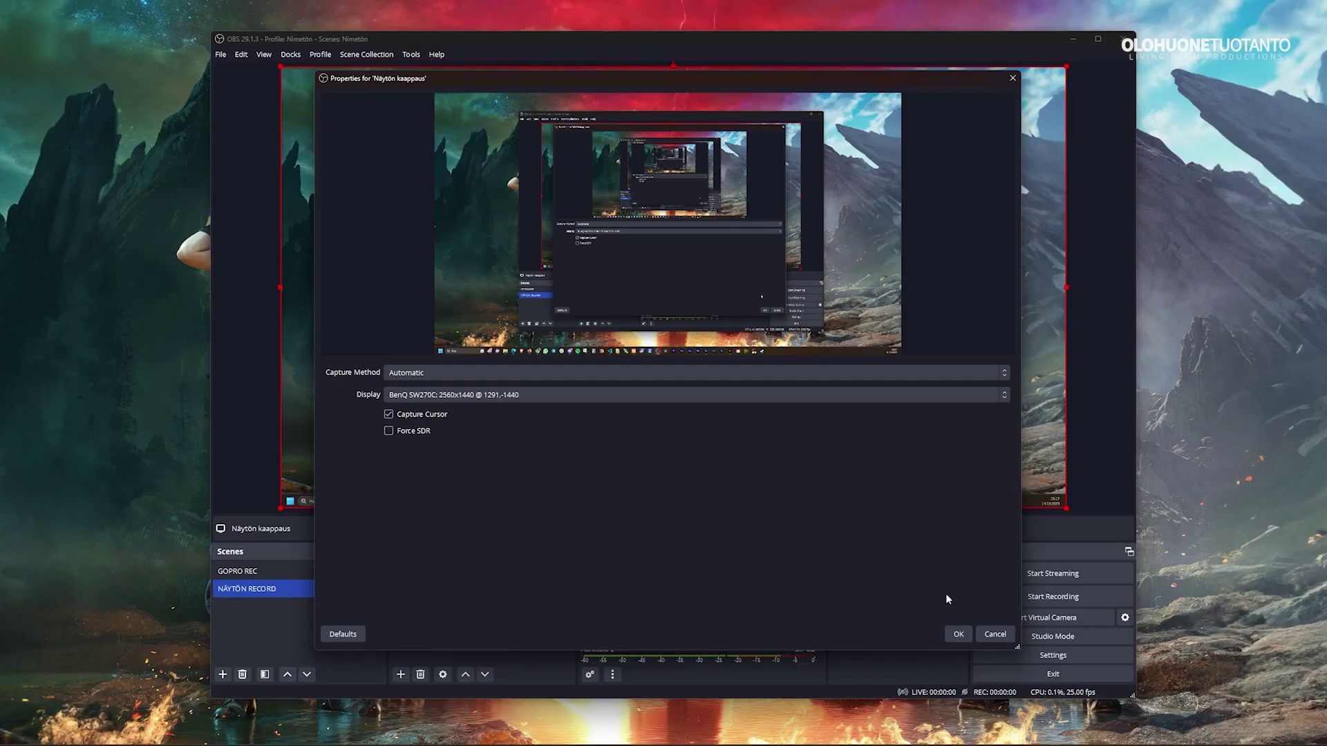
click(958, 634)
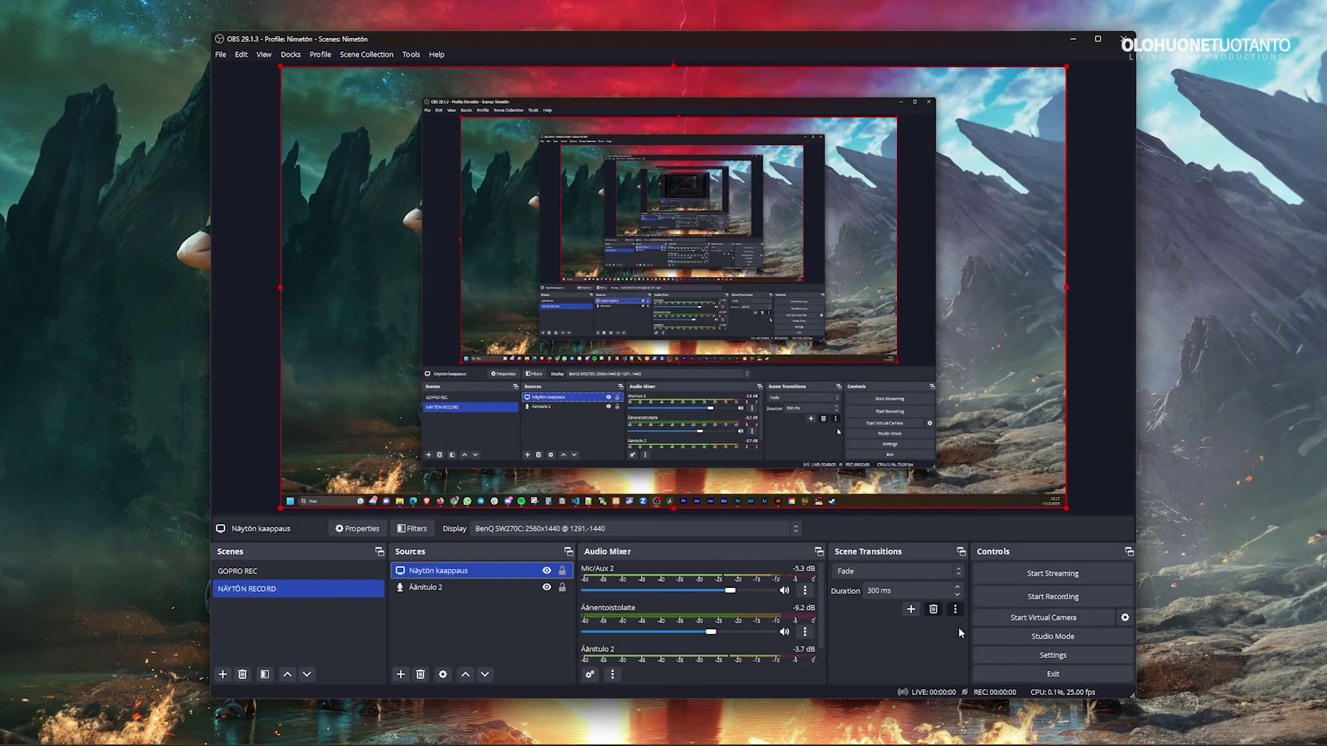
Set the input device of the Äänitulo 2 source to Desktop Microphone (RØDE NT-USB Mini).
click(459, 587)
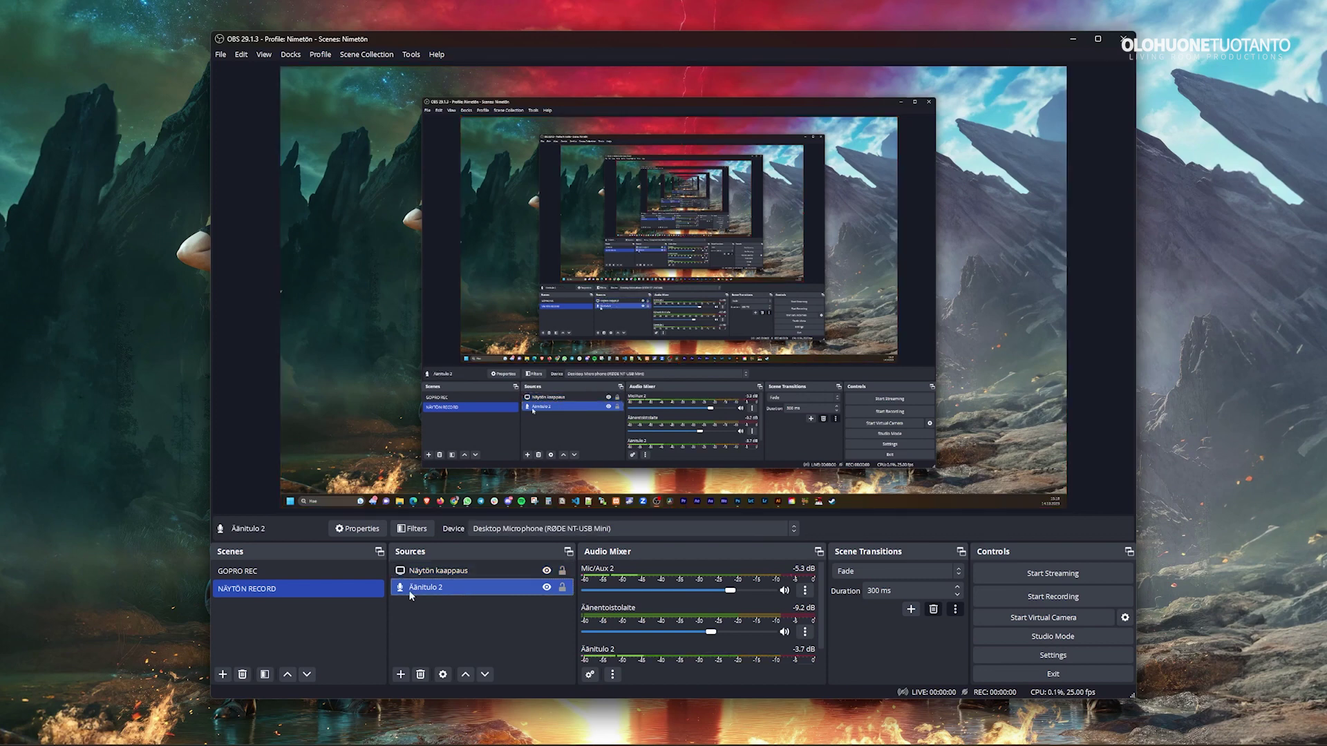
right_click(474, 589)
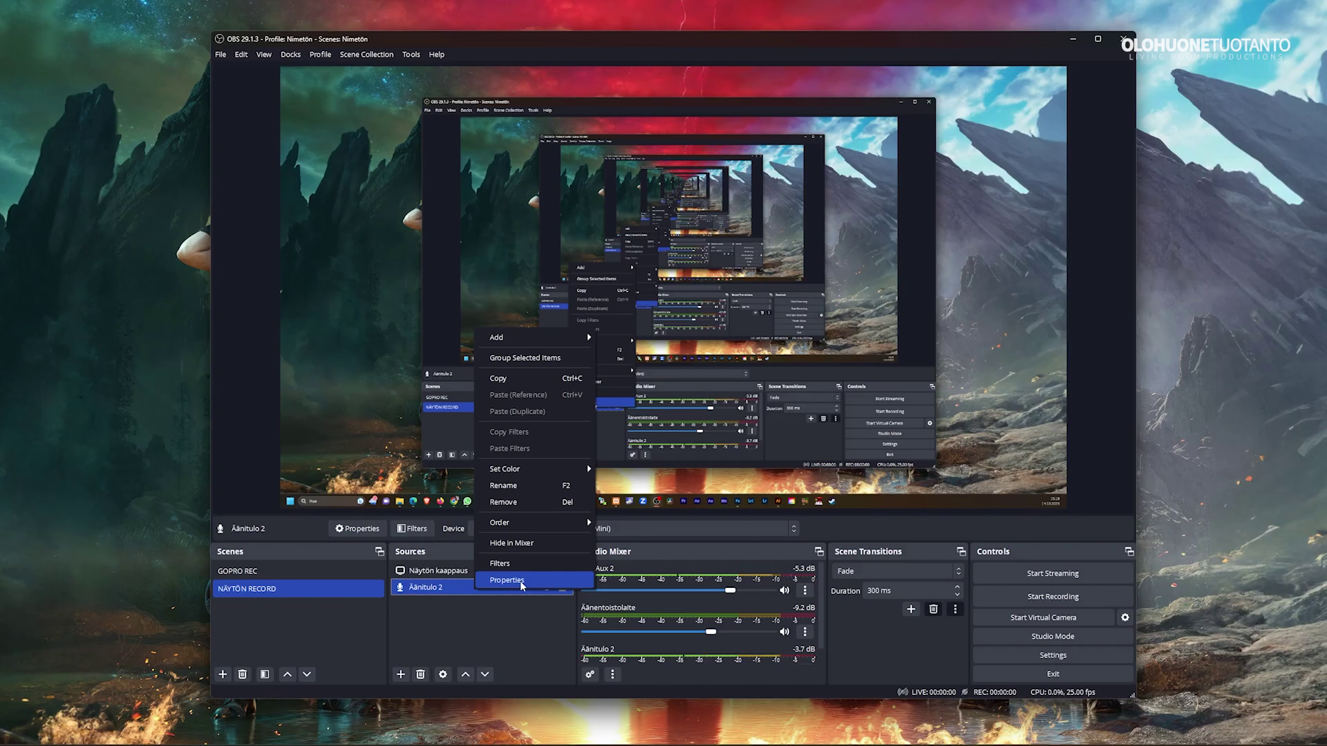
click(521, 582)
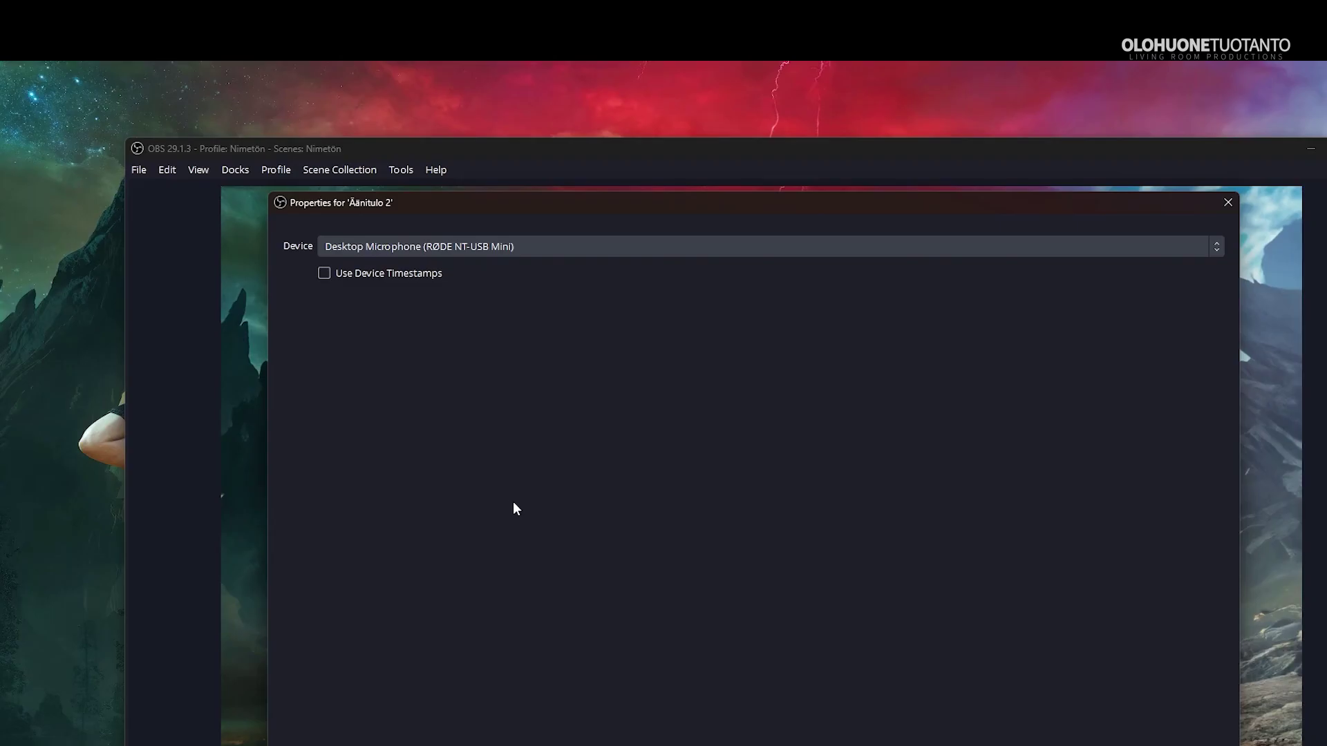
click(518, 247)
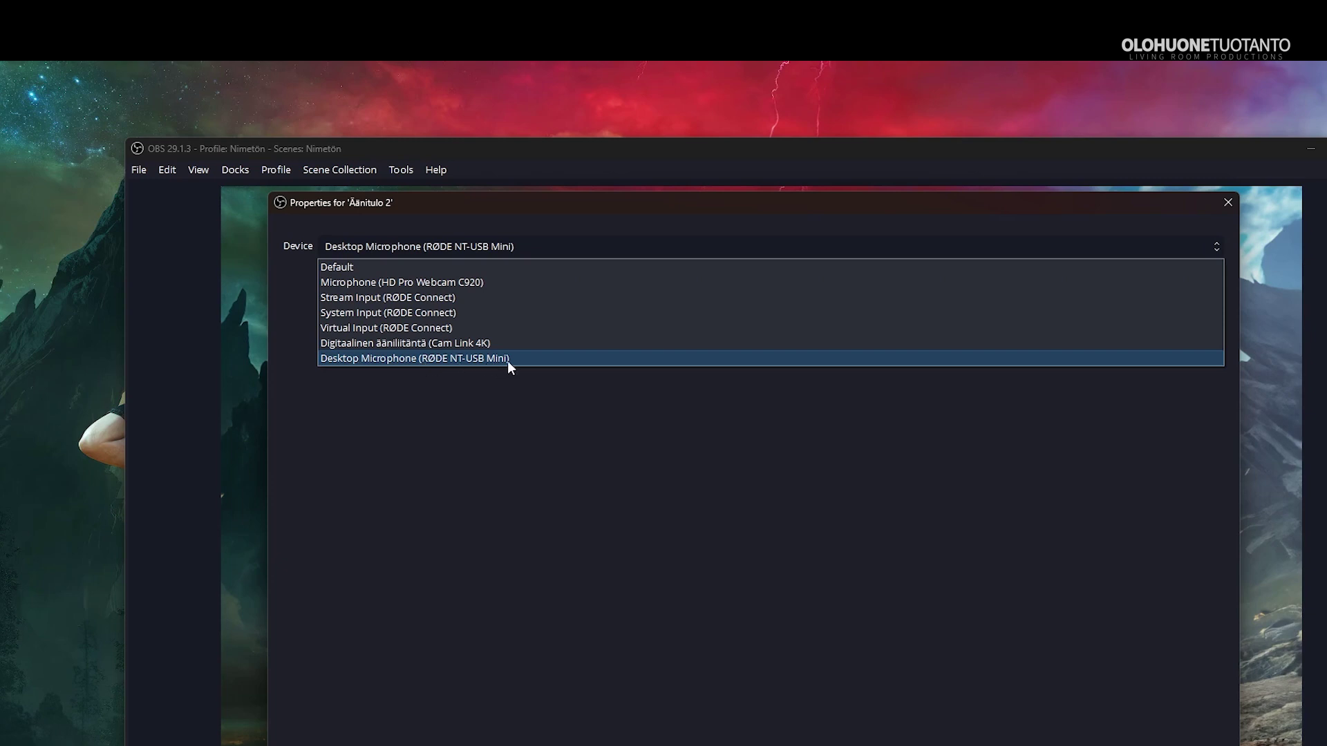
click(507, 359)
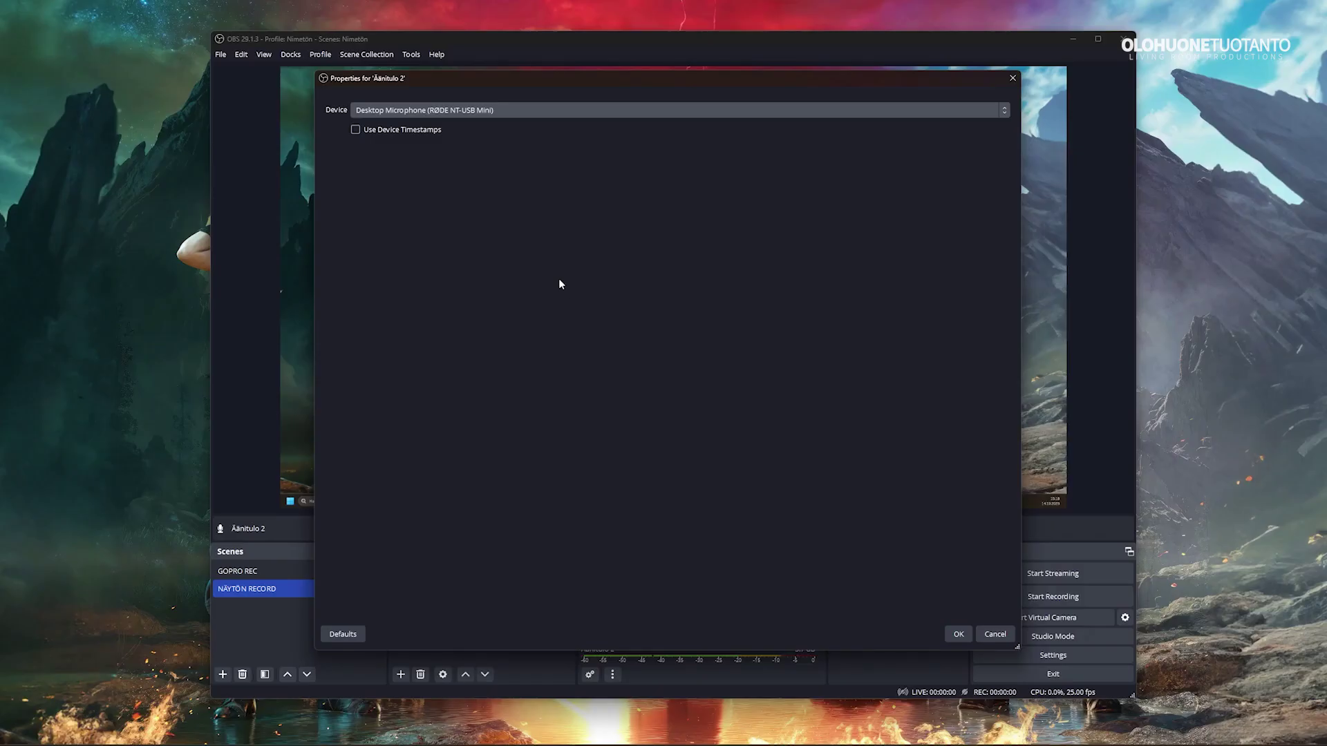
click(958, 634)
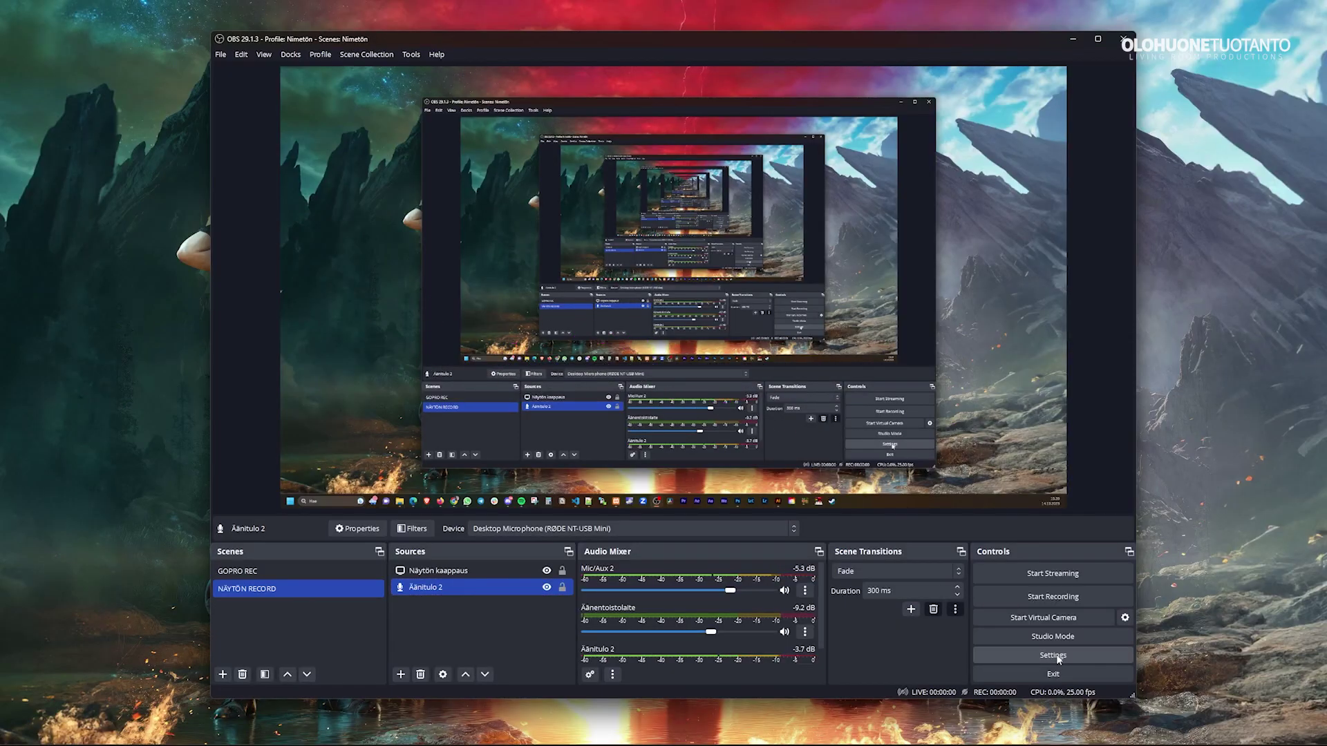
Open the program settings and look through the General and Stream options.
click(1053, 655)
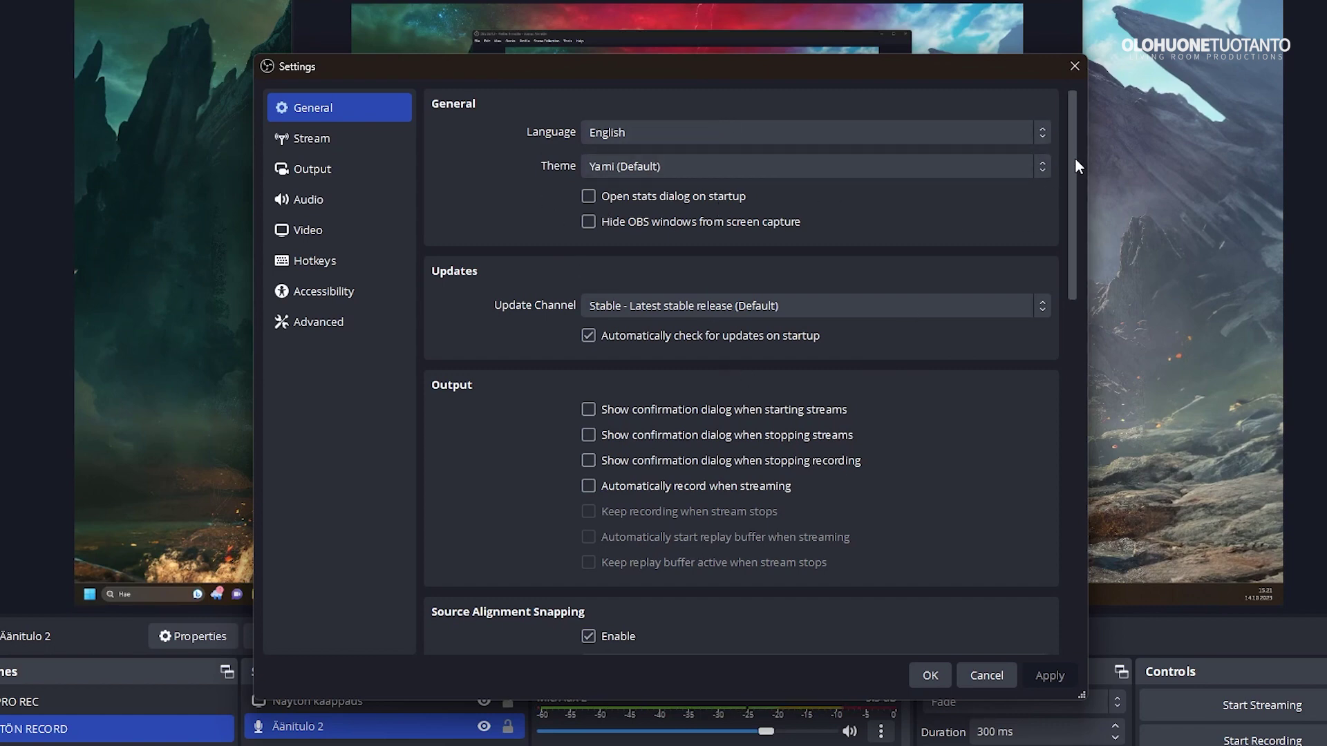
drag(1076, 158, 1080, 524)
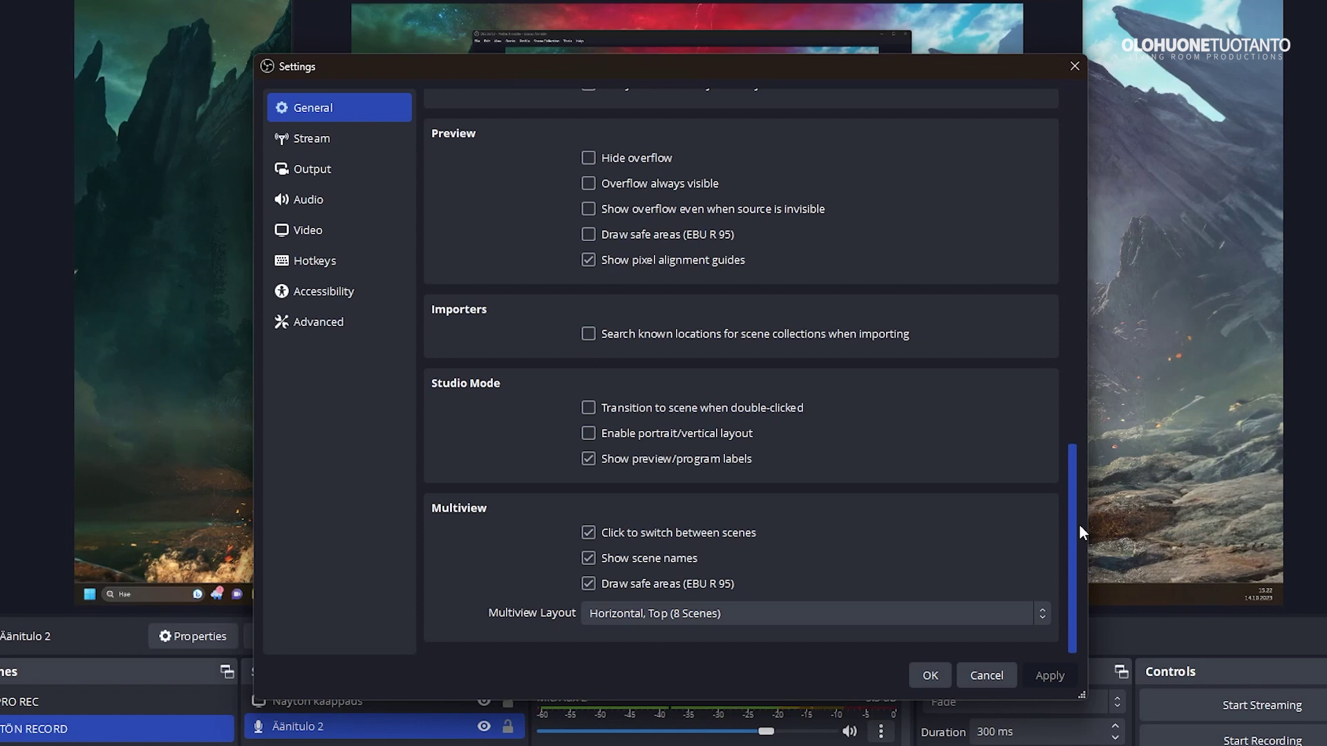
drag(1079, 524, 557, 150)
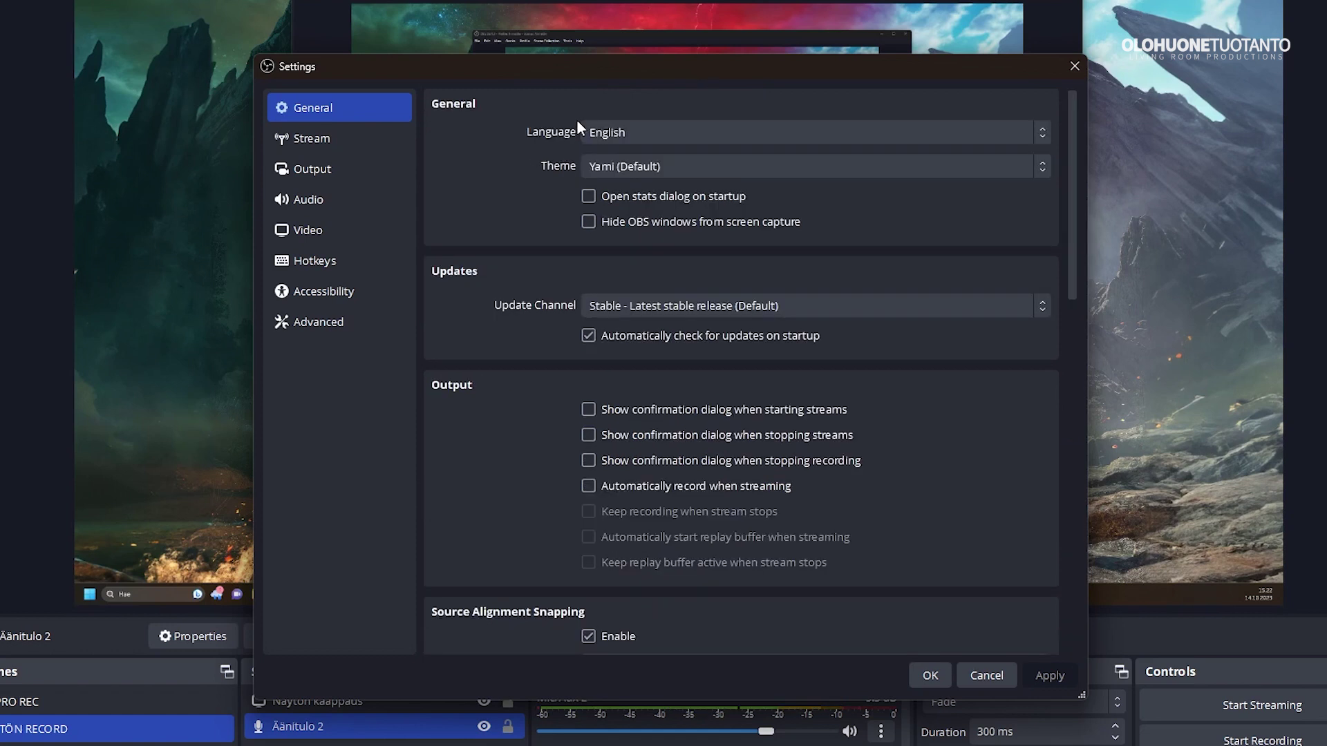
click(337, 139)
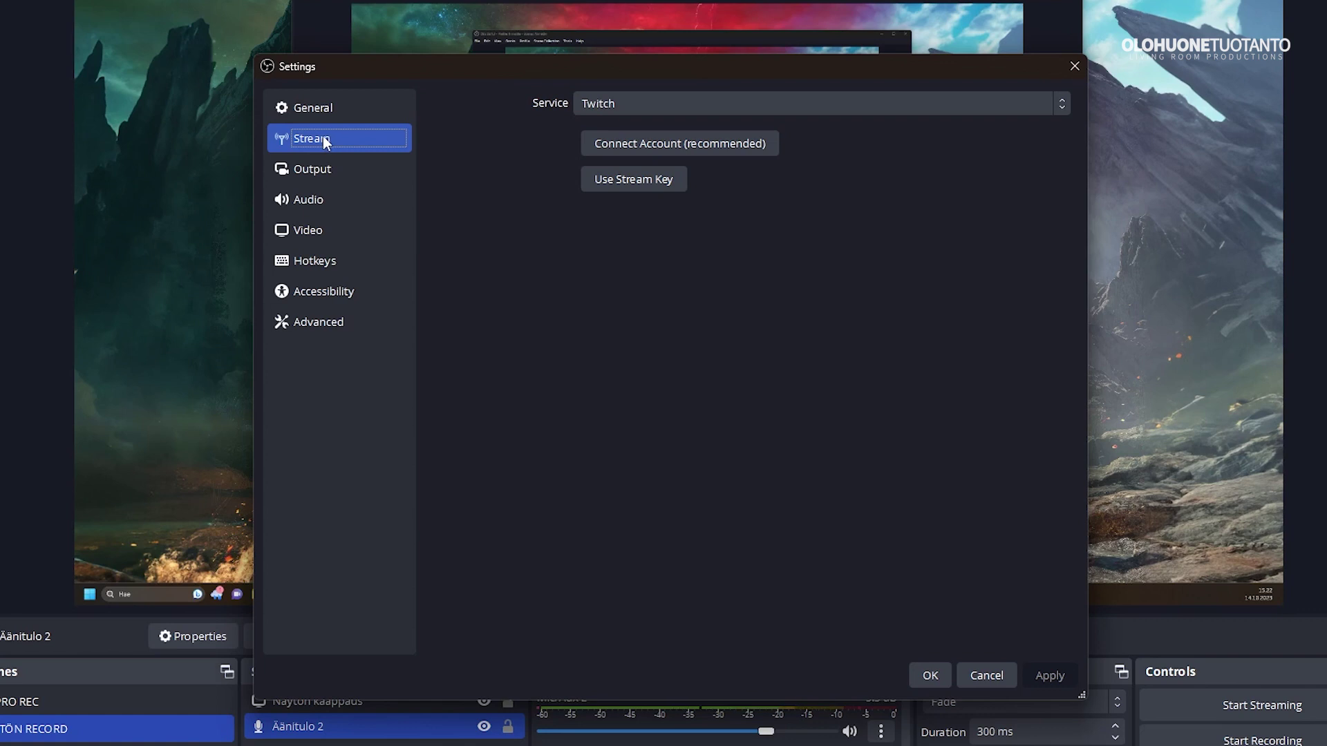
In the recording output settings, check the available recording formats and set the video encoder to NVIDIA NVENC H.264.
click(338, 170)
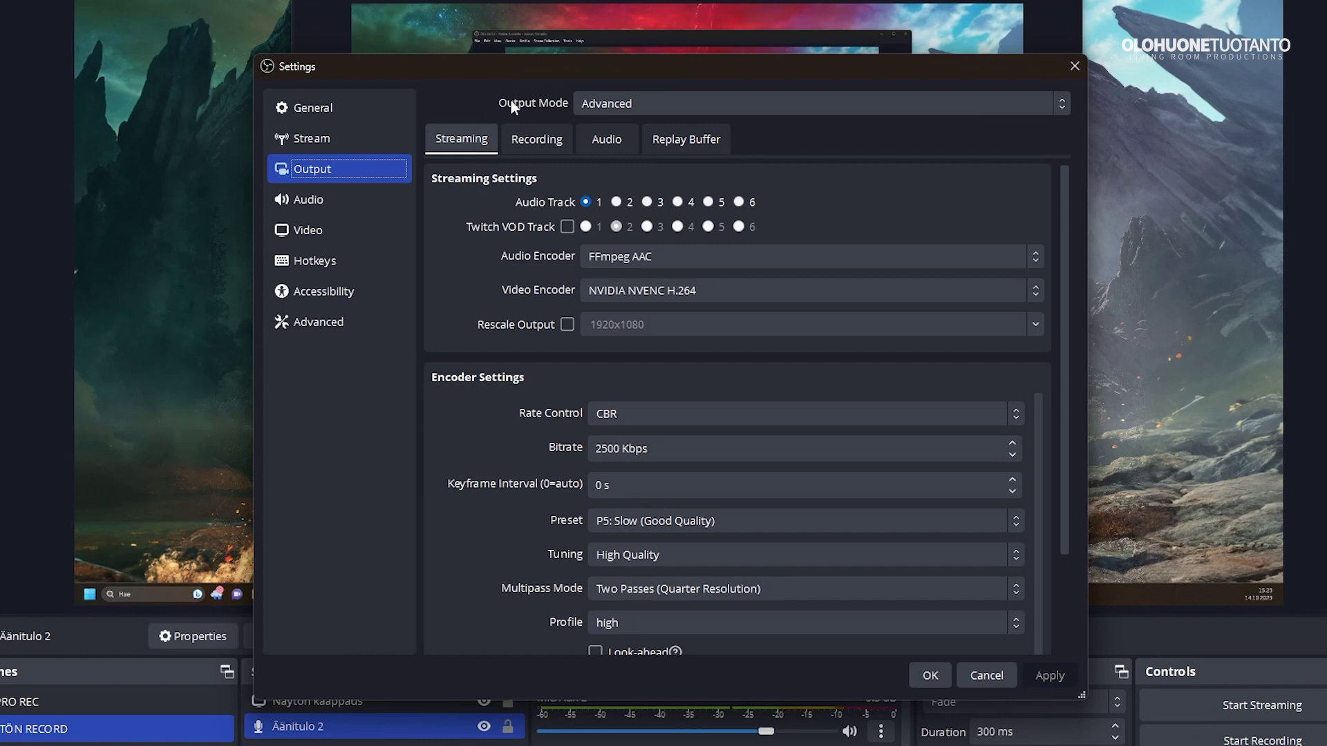
click(542, 139)
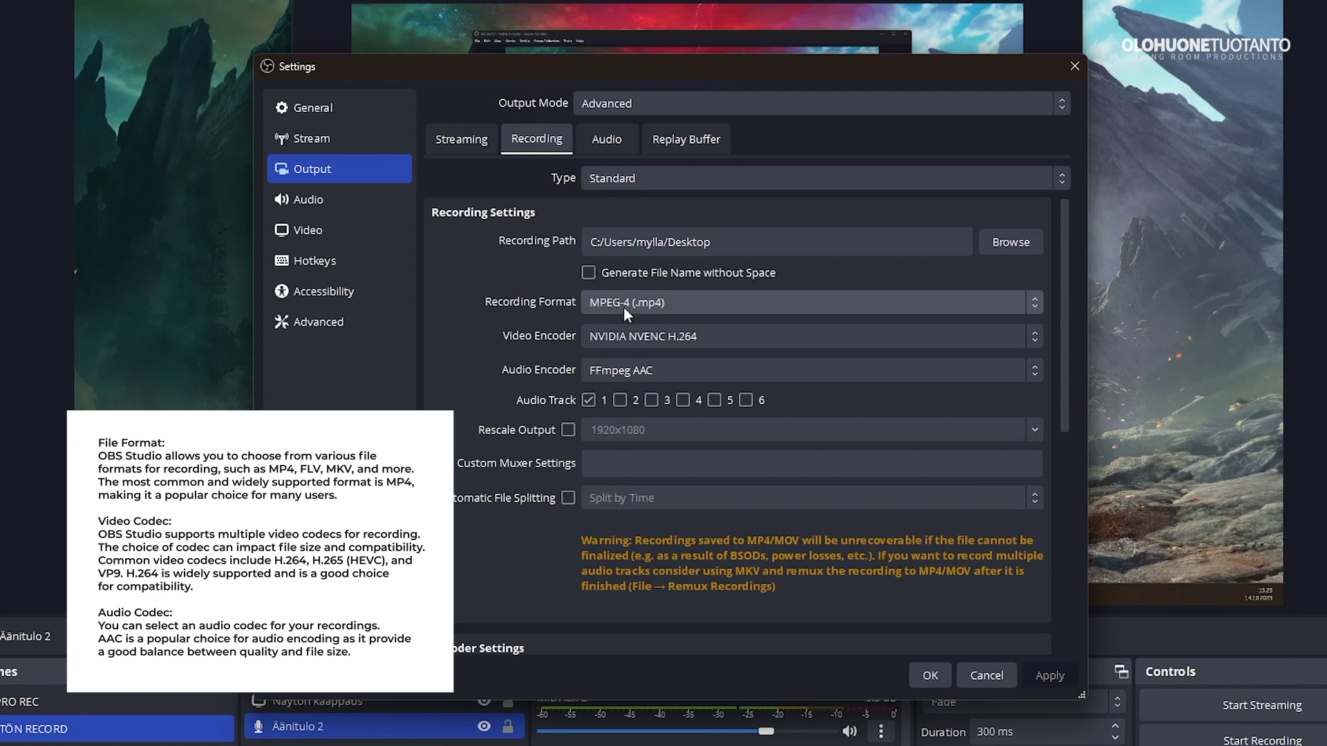
click(687, 305)
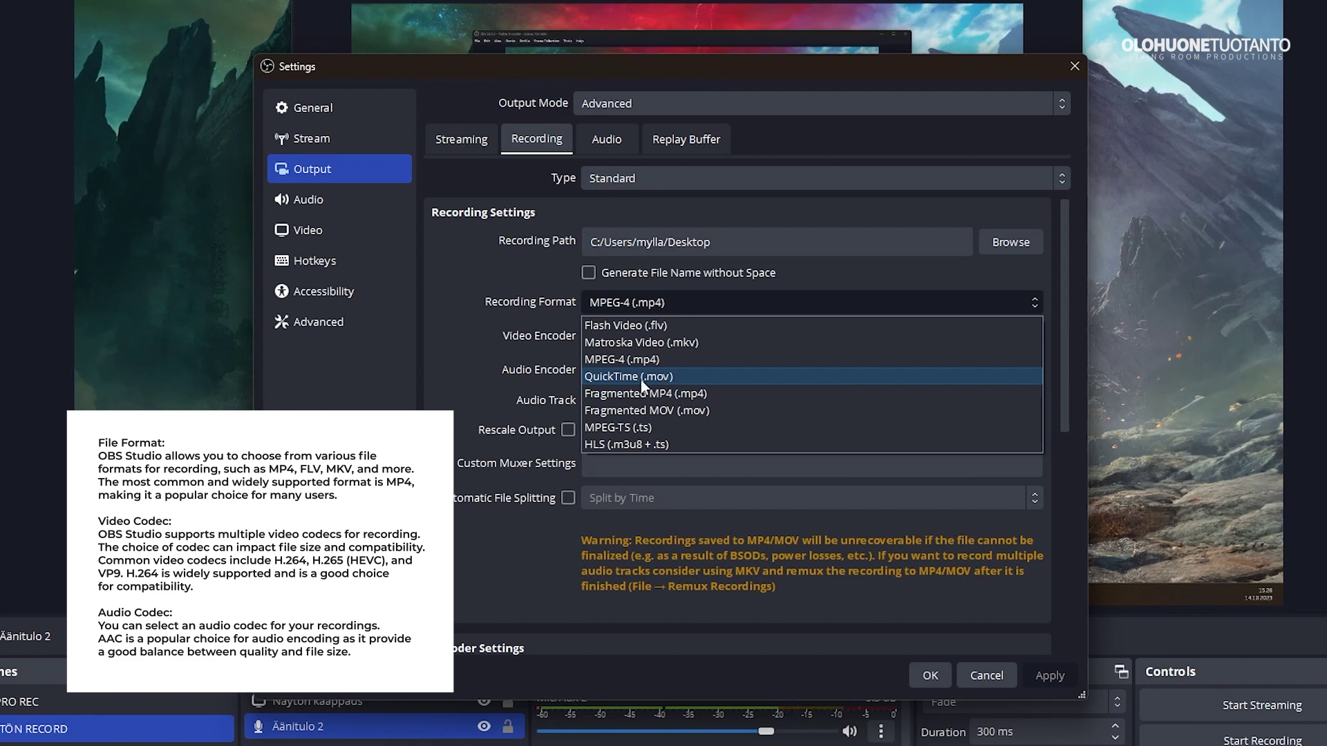
click(510, 344)
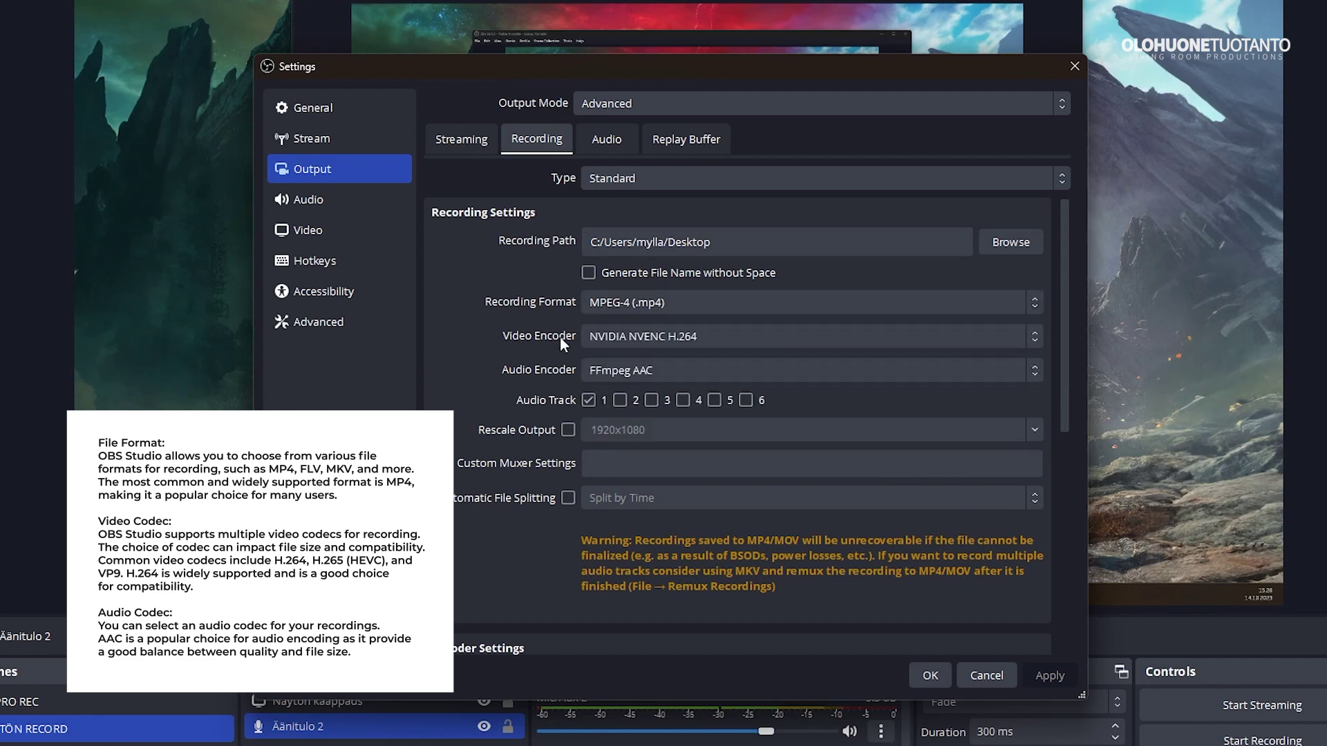
click(643, 336)
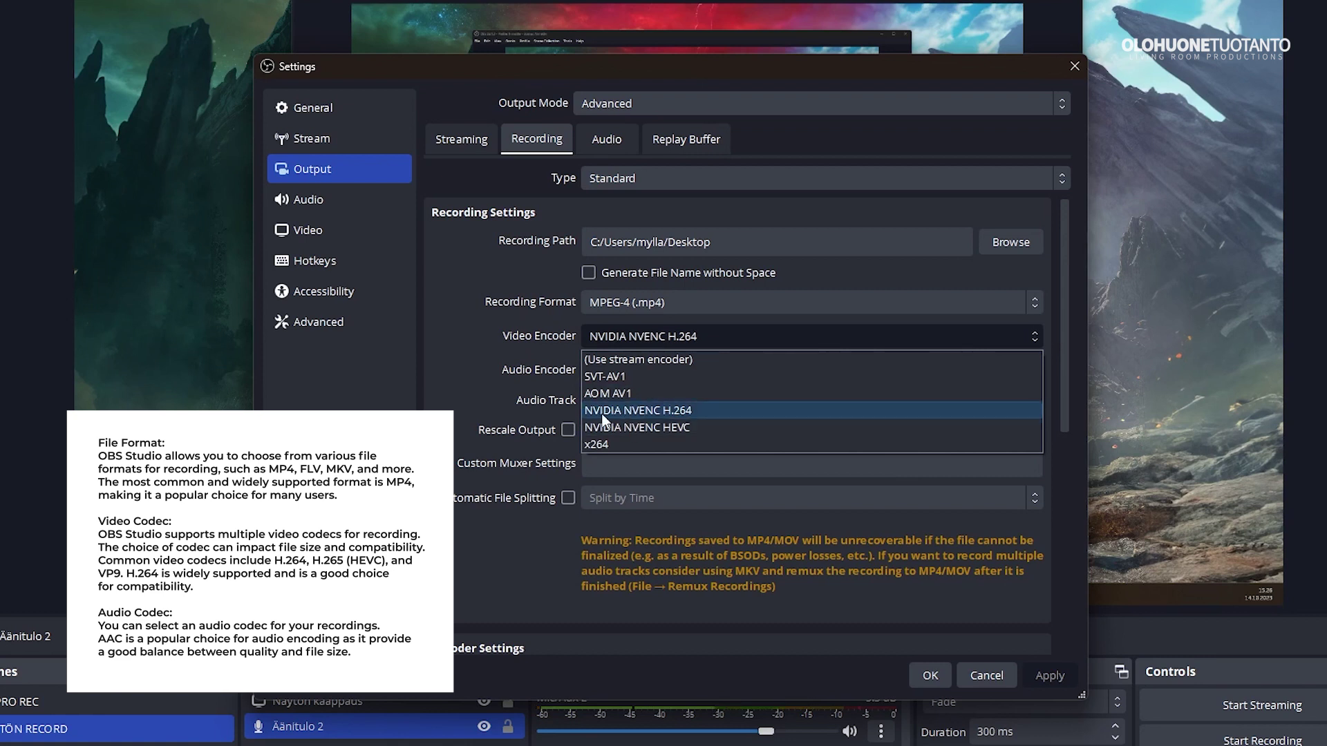
click(698, 411)
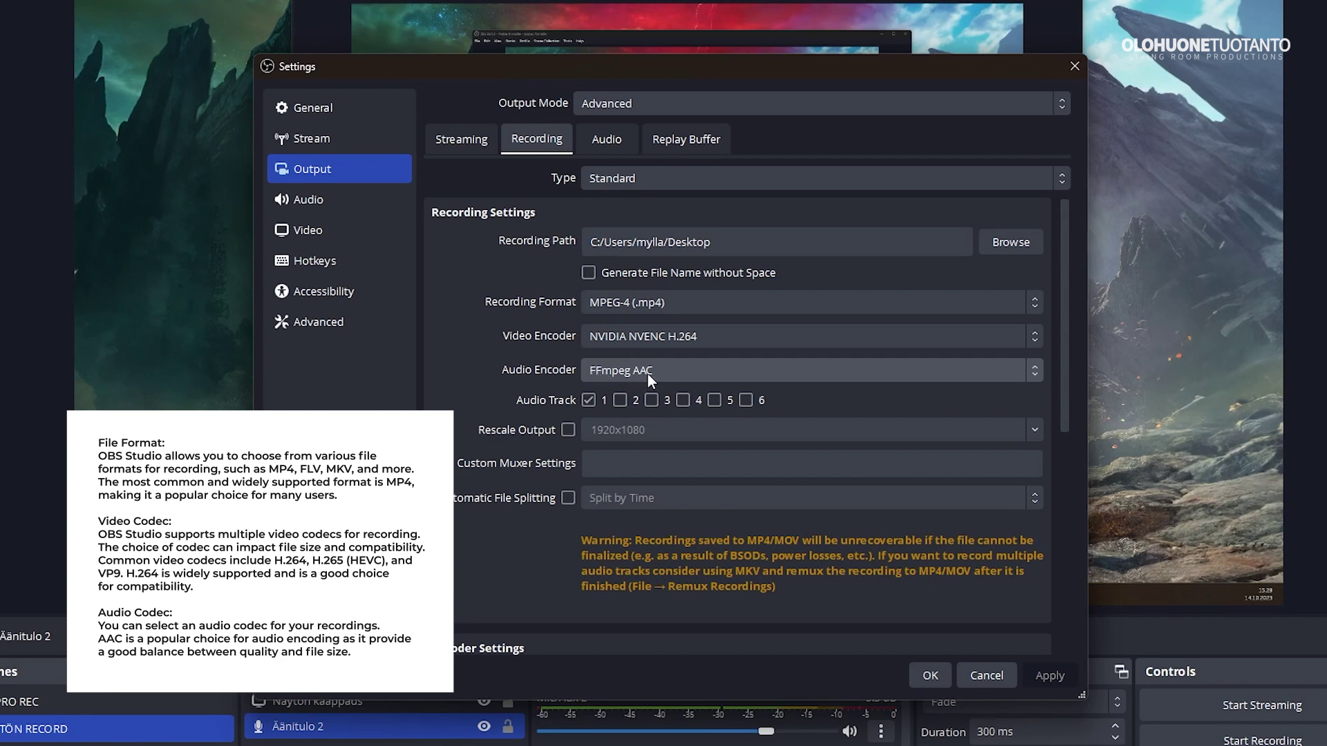
In the recording encoder settings, set the rate control to CQP.
scroll(503, 340, down, 8)
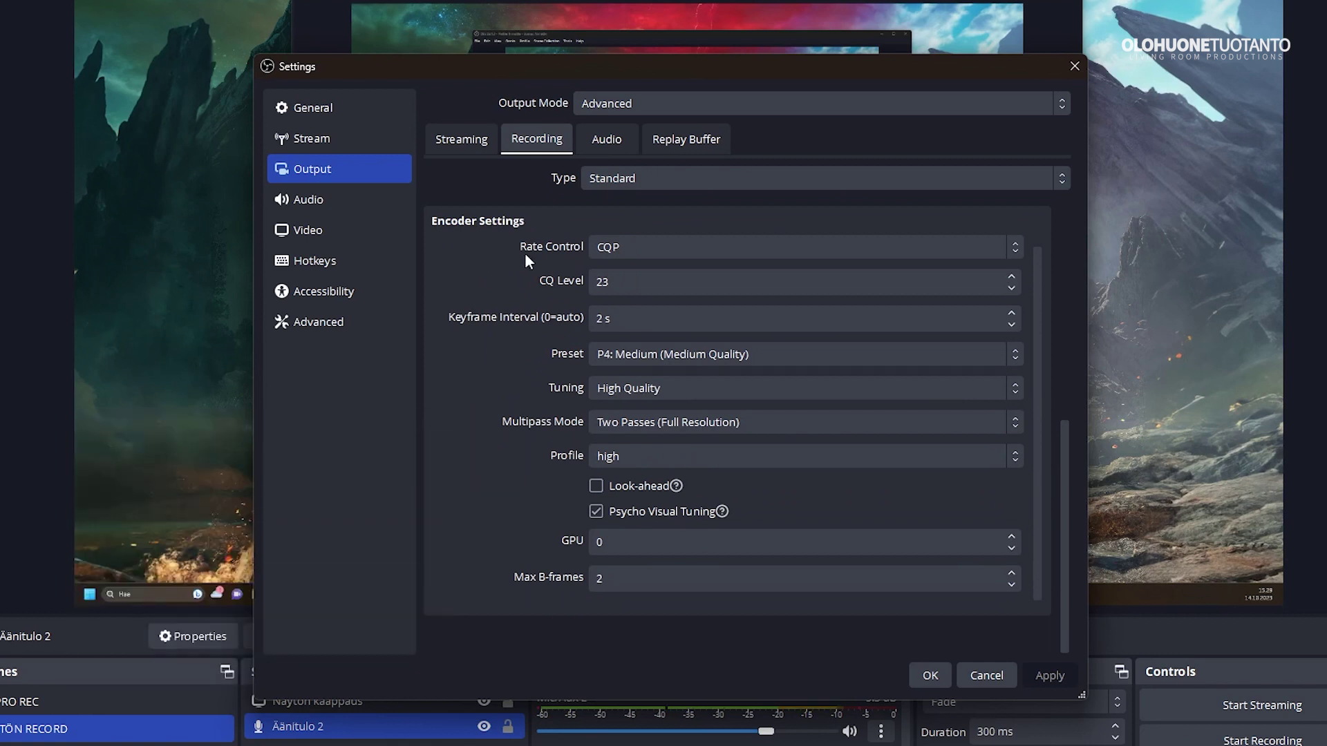
click(639, 248)
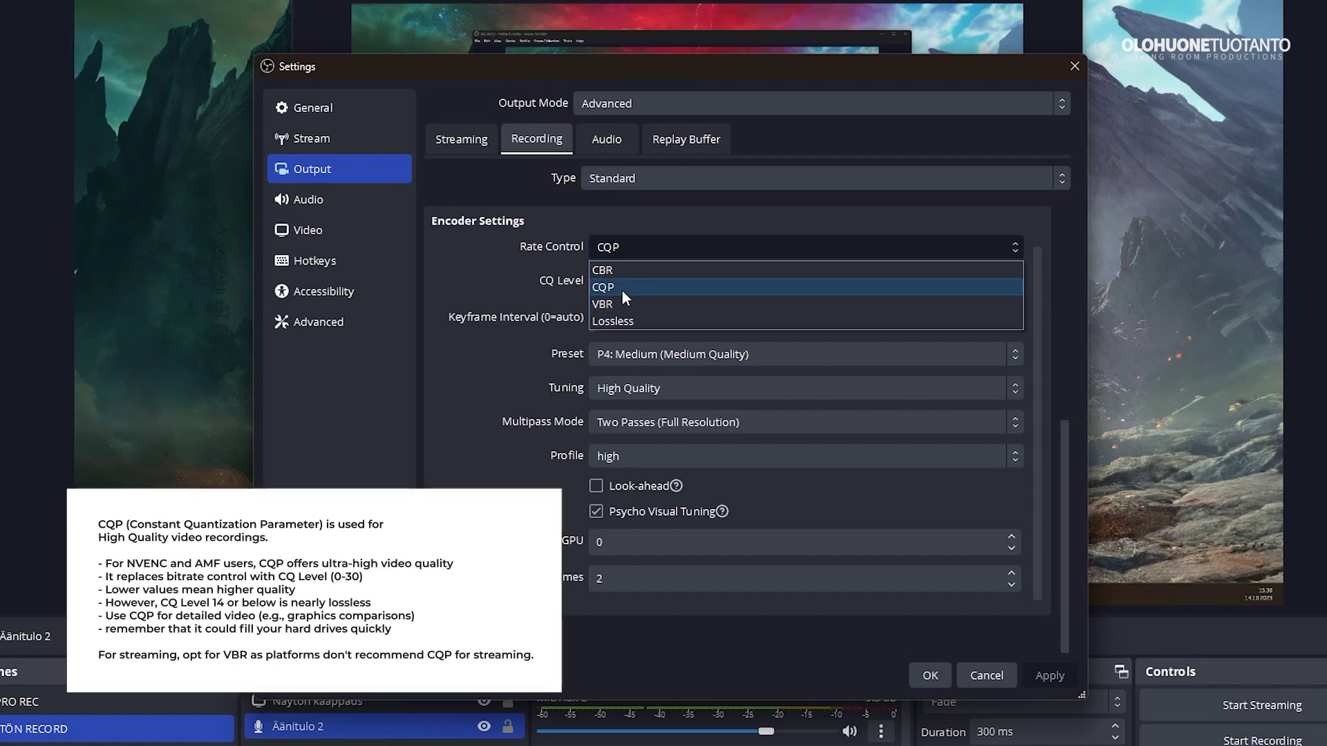
click(623, 290)
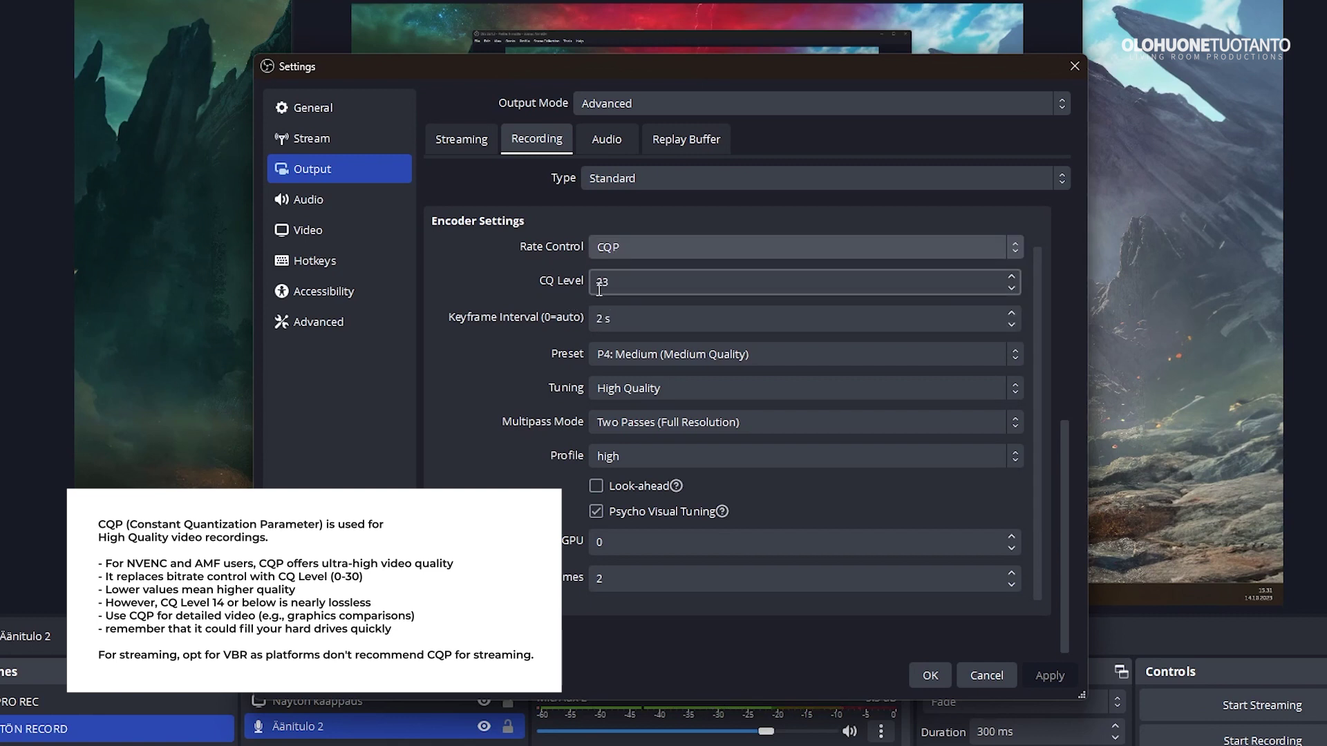
Try a CQ Level of 16 for the recording encoder.
click(640, 284)
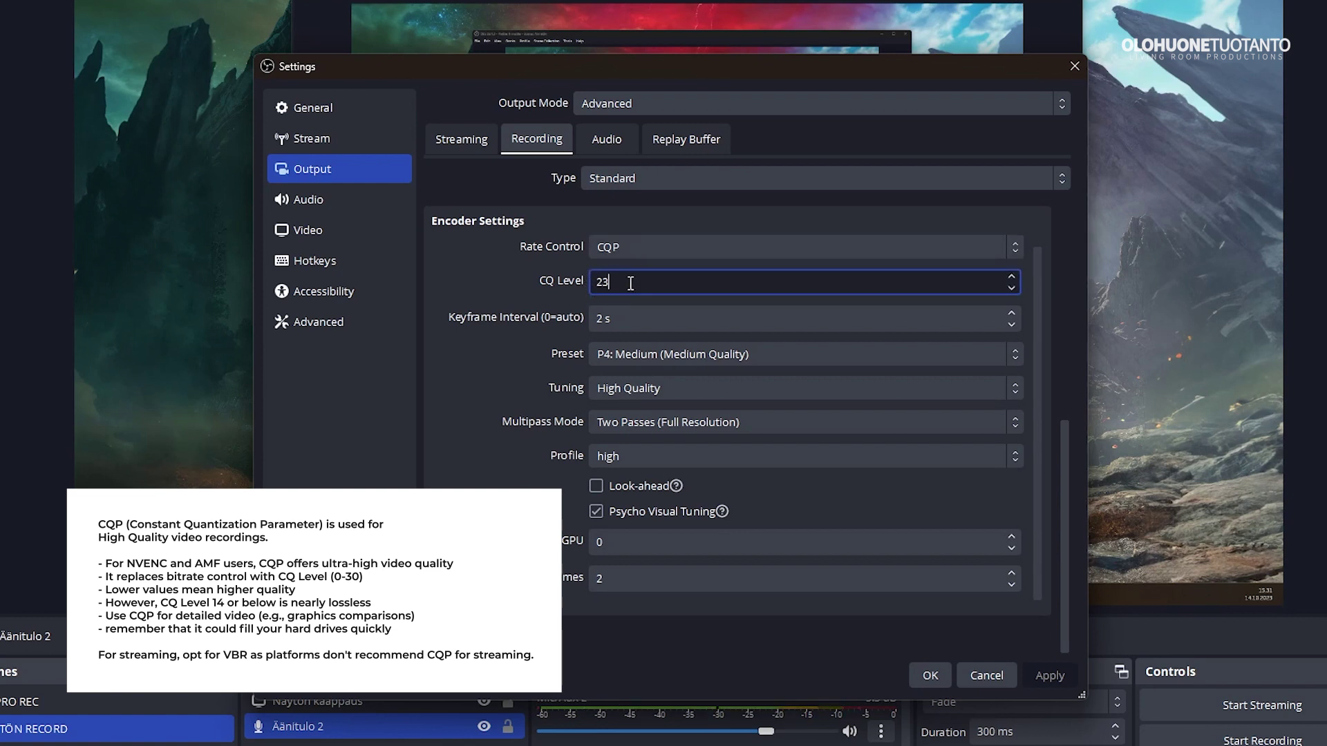
drag(638, 280, 525, 278)
text(16)
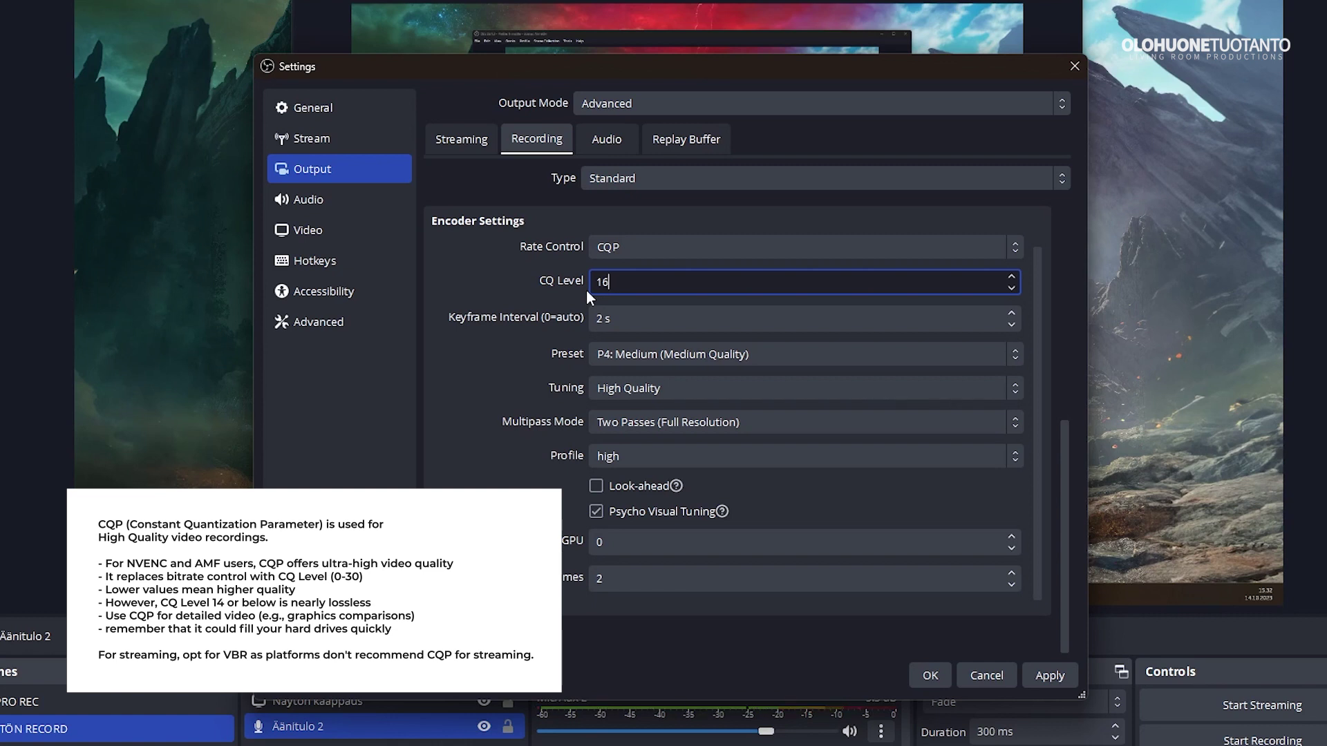
Set the recording encoder's CQ Level to 23.
key(BackSpace)
key(BackSpace)
text(20)
key(BackSpace)
text(3)
key(Tab)
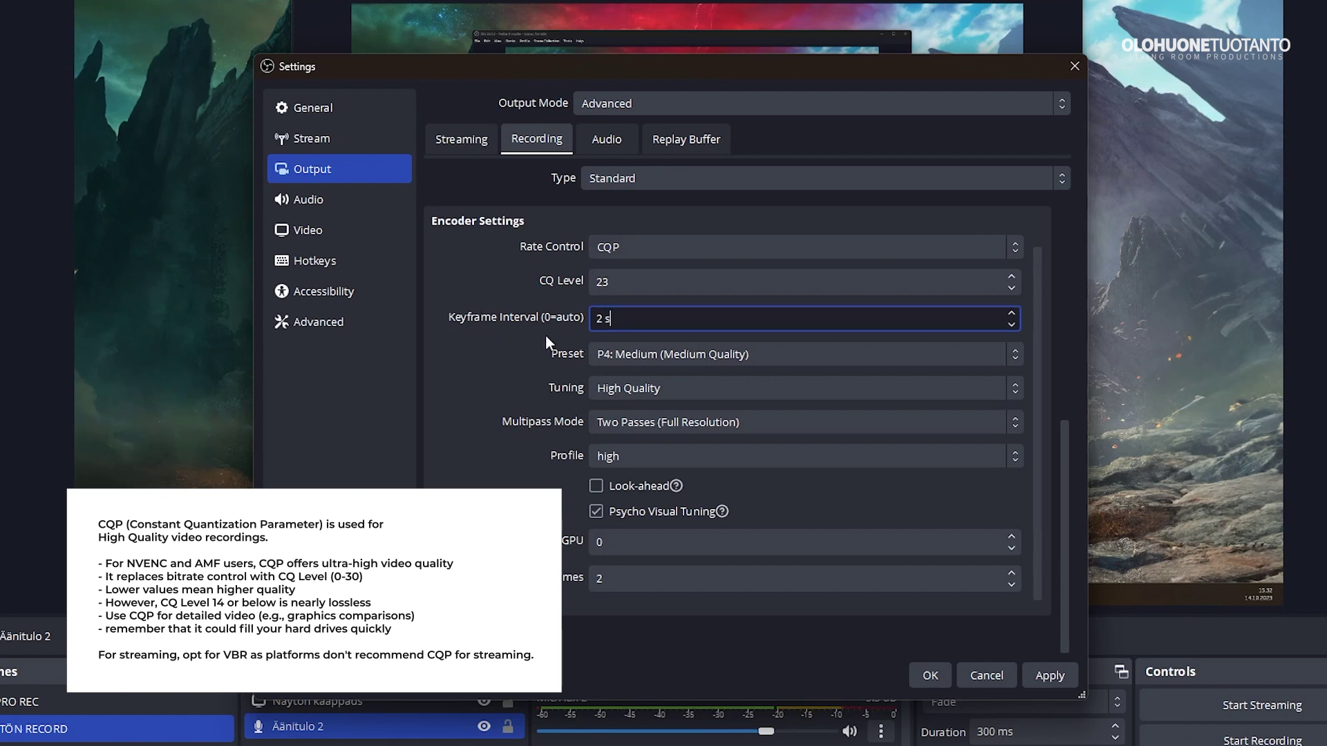
triple_click(597, 323)
click(561, 339)
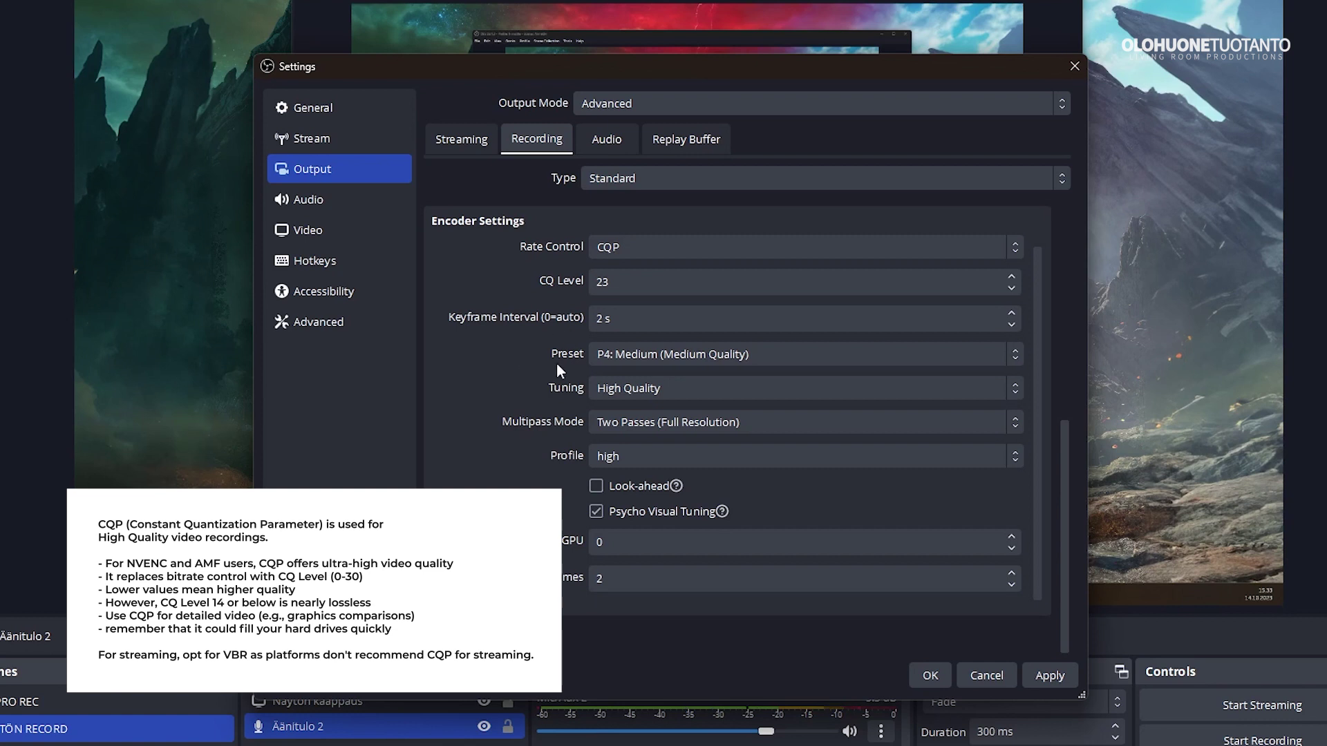
Set the encoder preset to P4: Medium (Medium Quality) and the tuning to High Quality.
click(698, 358)
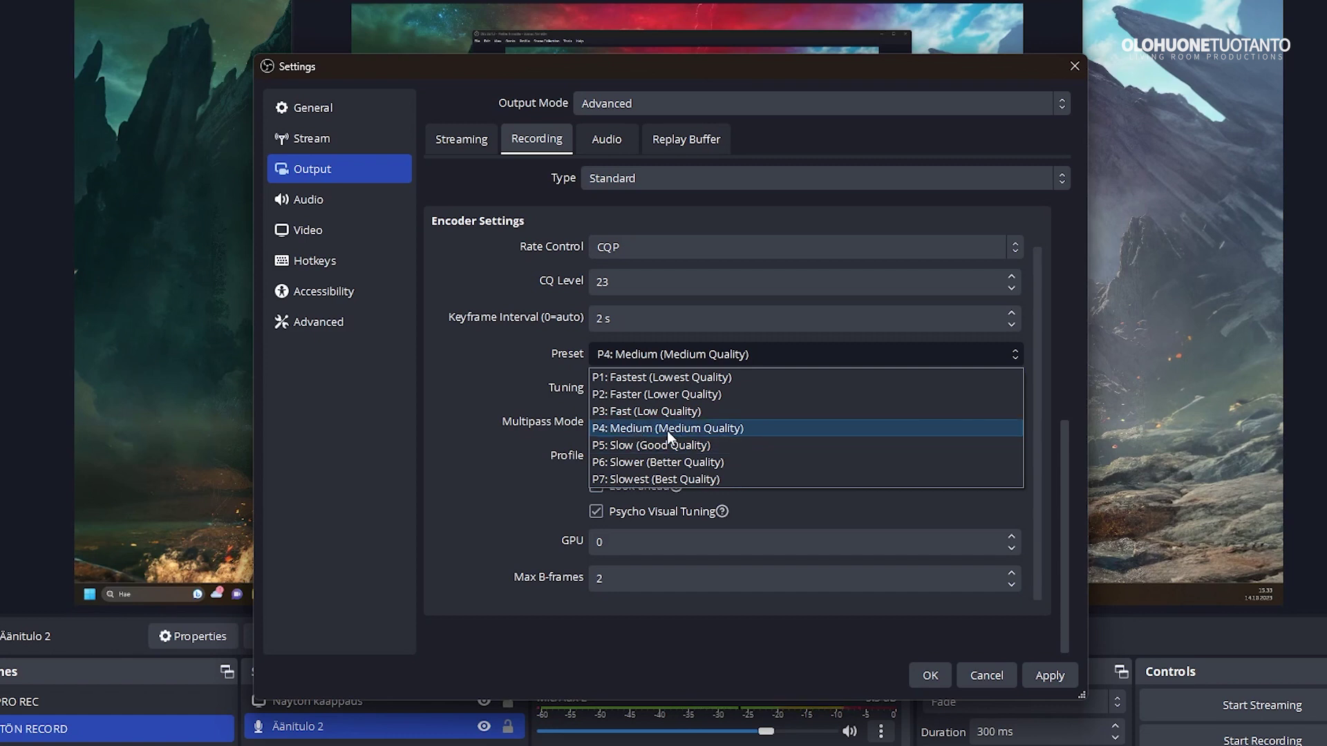
click(707, 430)
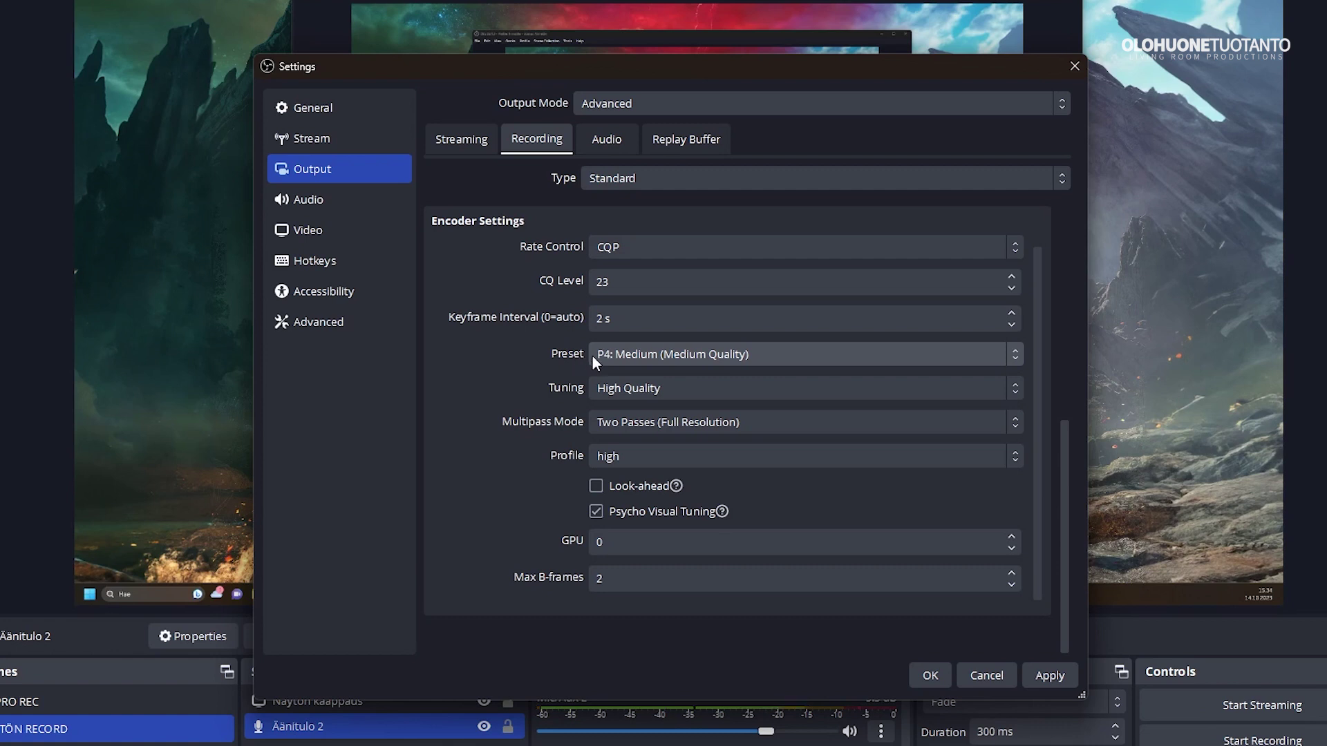
click(653, 388)
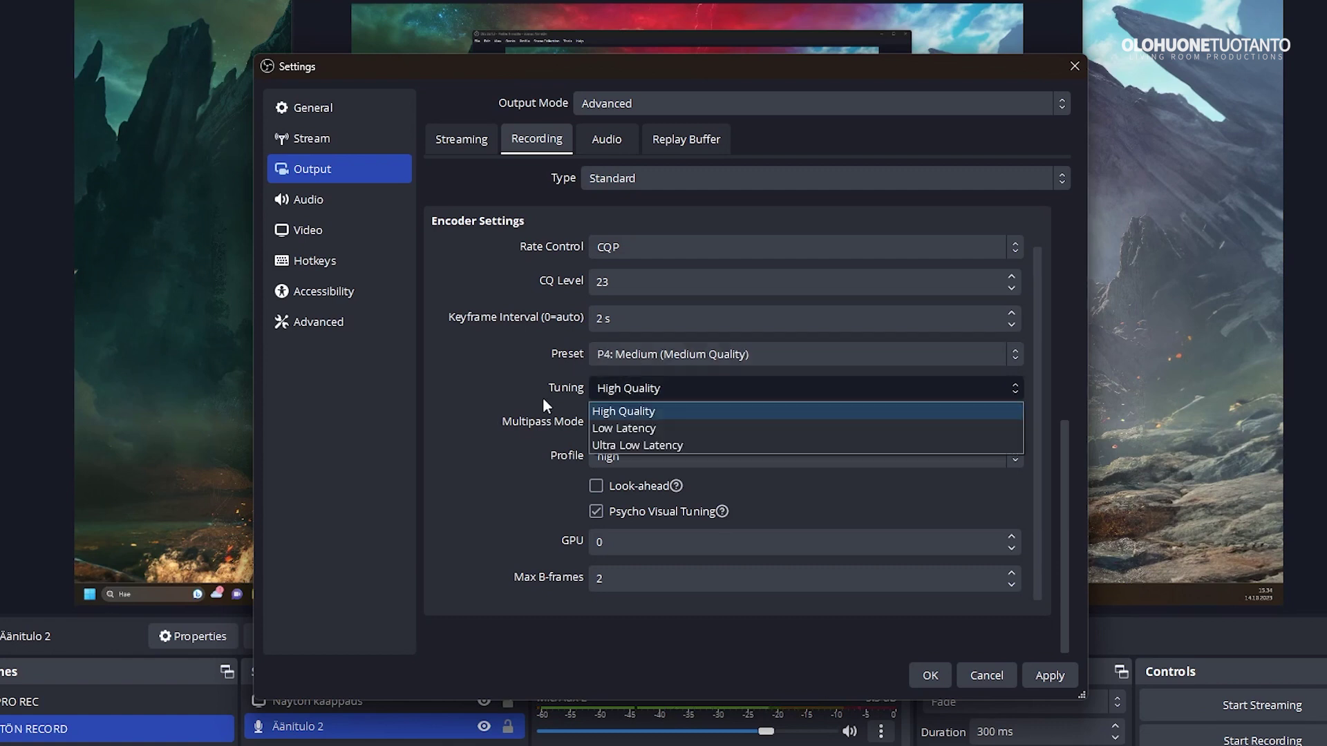
click(624, 413)
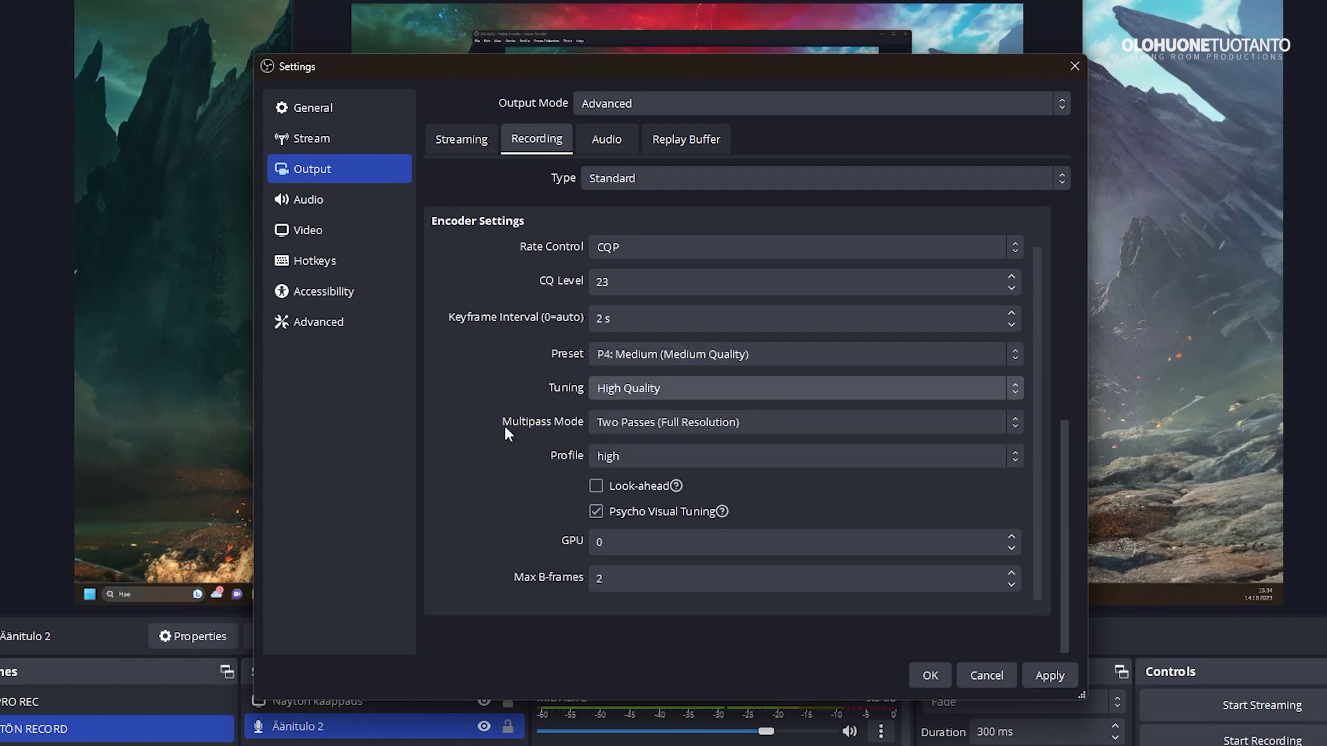
Set the multipass mode to Two Passes (Full Resolution) and the profile to high, and review the recording settings.
click(646, 422)
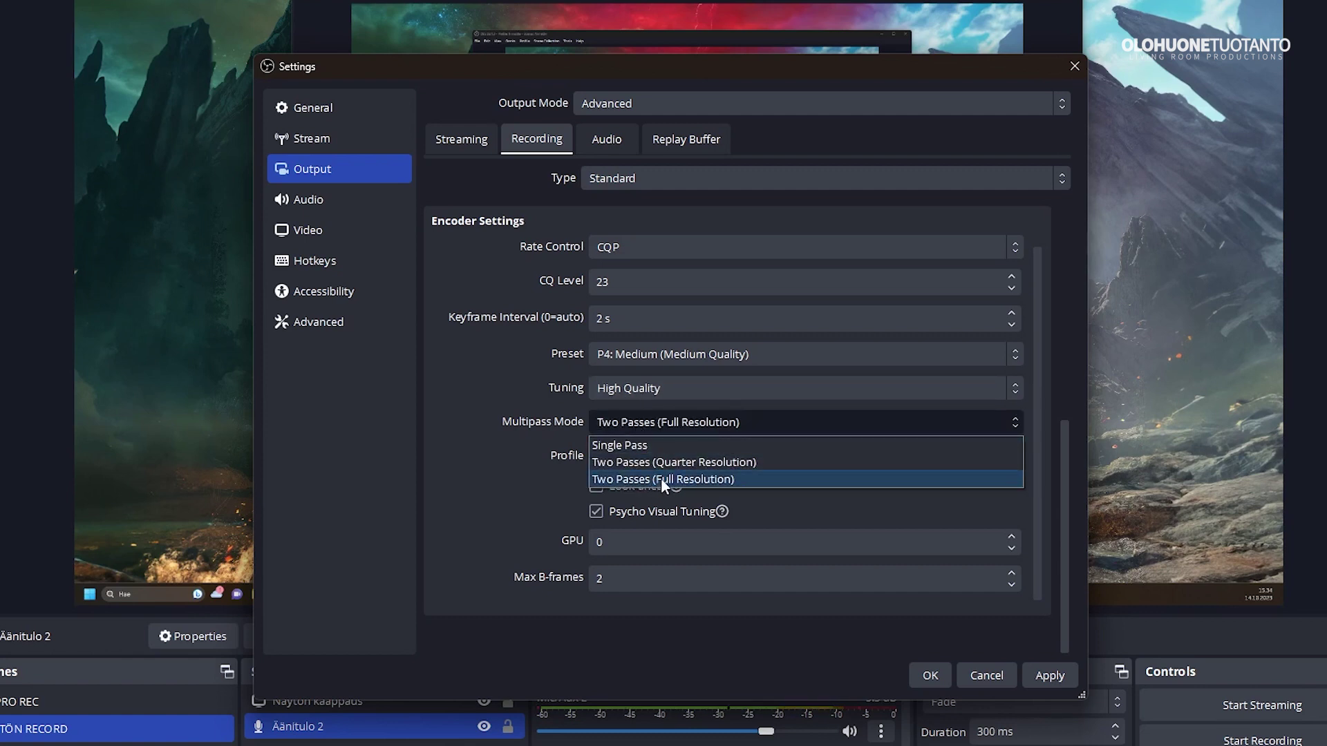
click(661, 478)
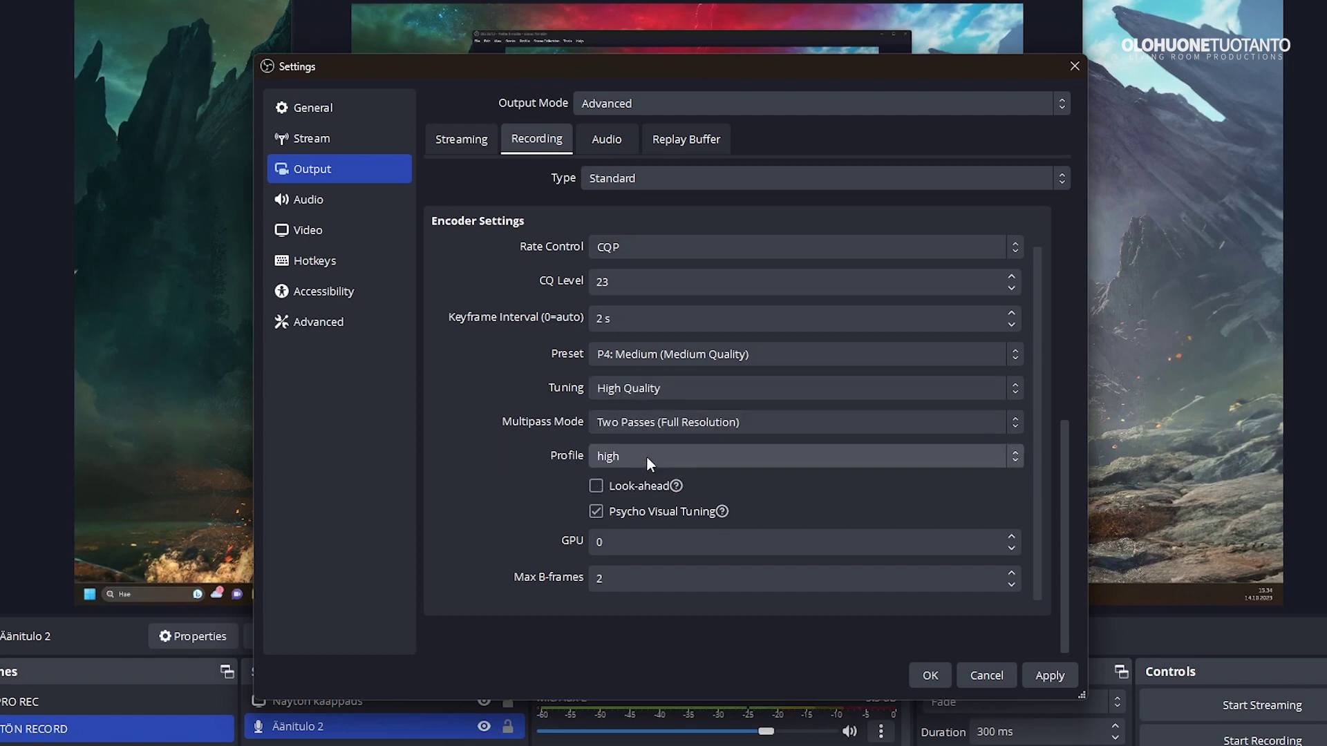
click(645, 457)
click(638, 479)
scroll(512, 500, up, 5)
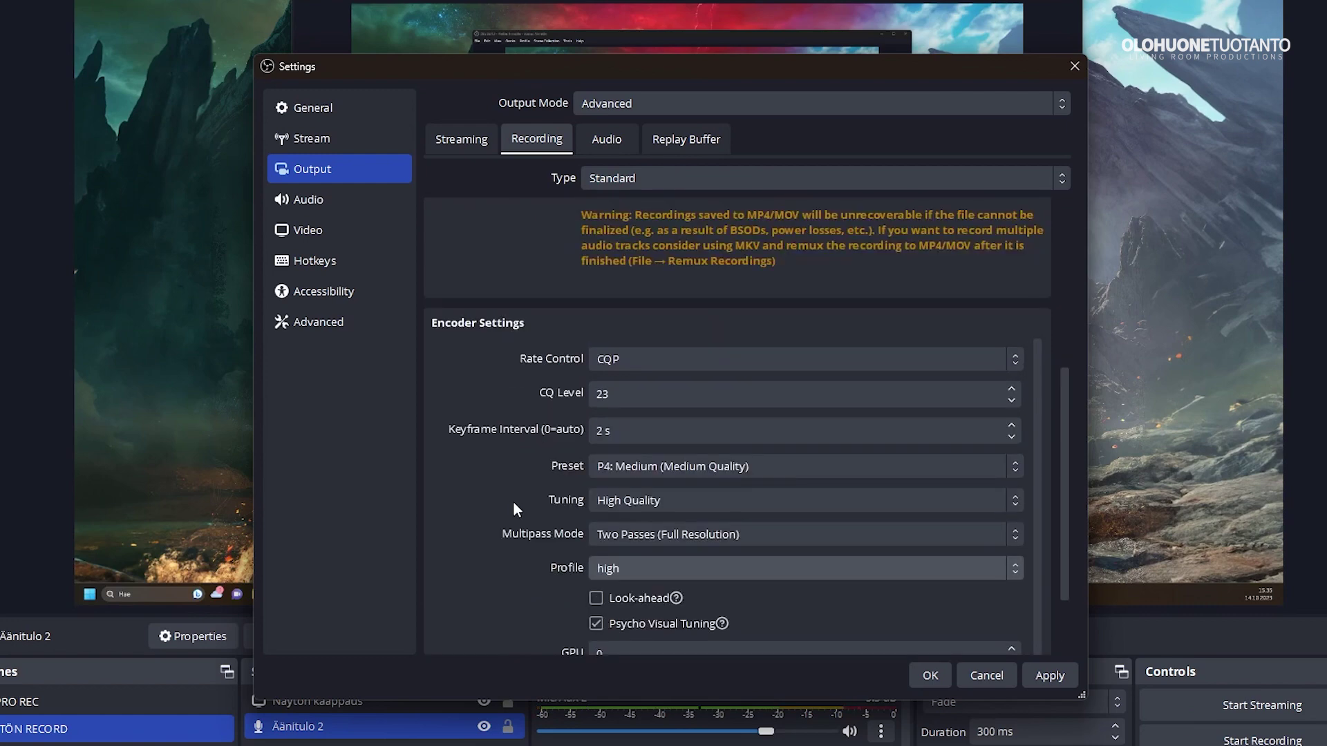
scroll(506, 508, up, 3)
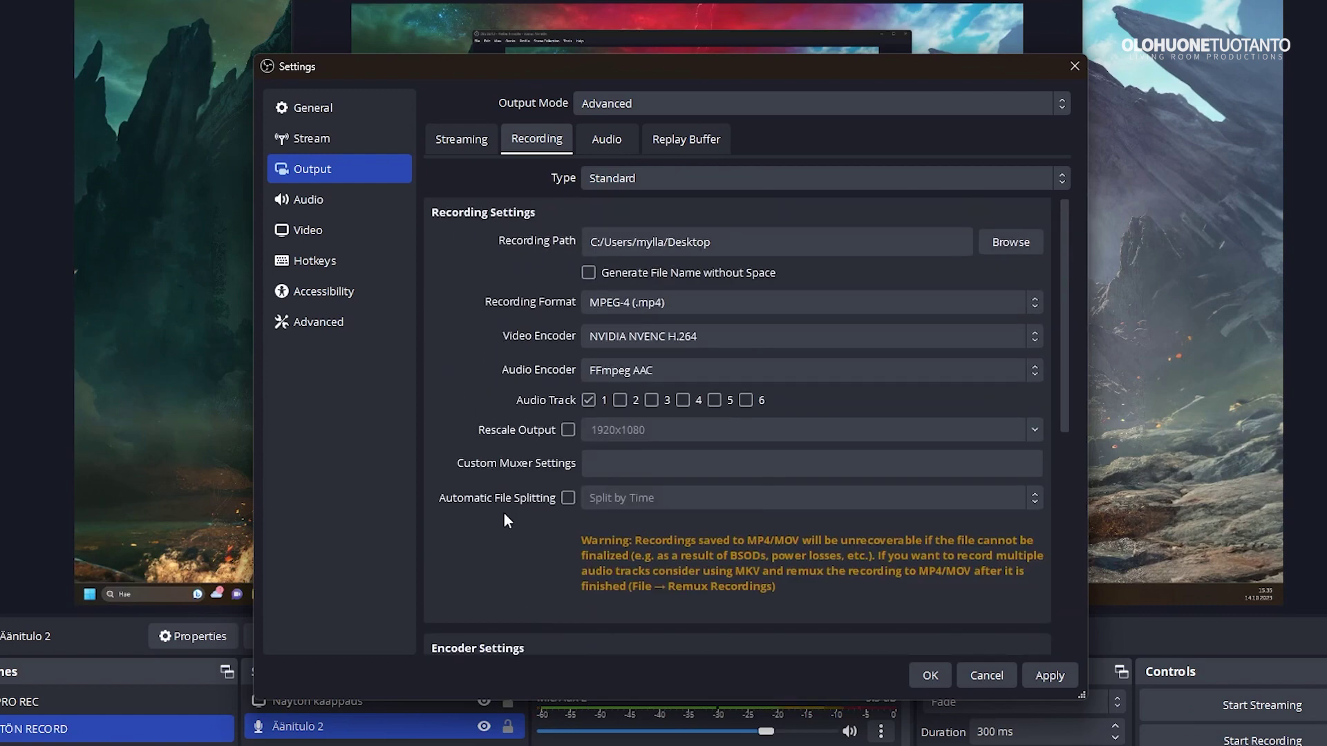
scroll(502, 512, down, 8)
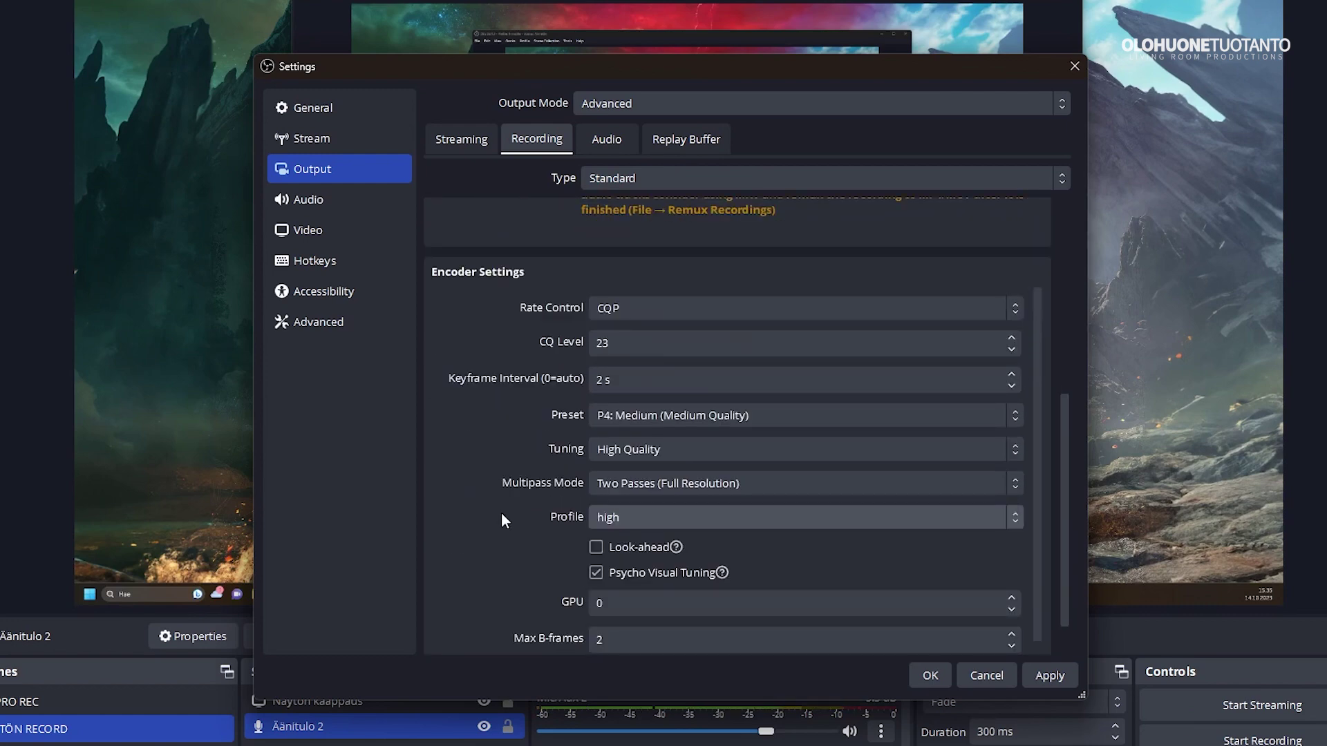
In the audio settings, set the sample rate to 48 kHz.
click(322, 207)
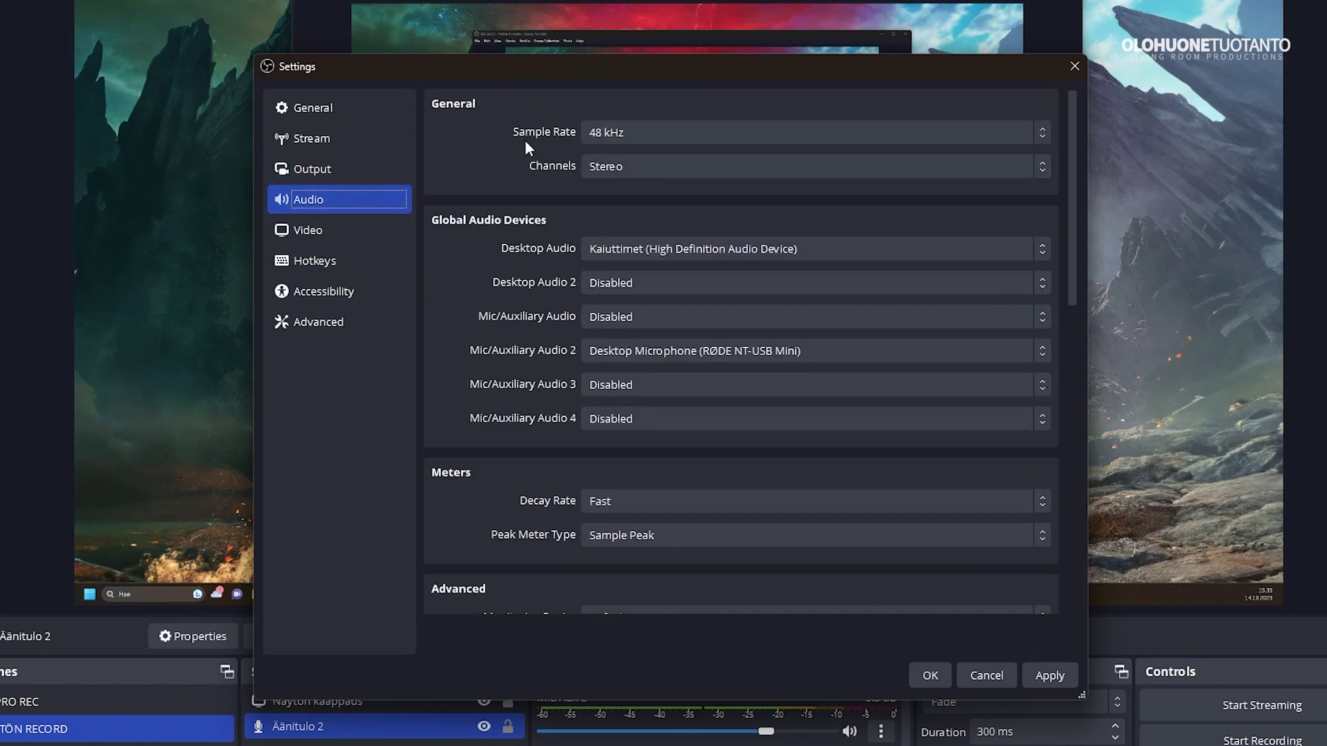
click(664, 131)
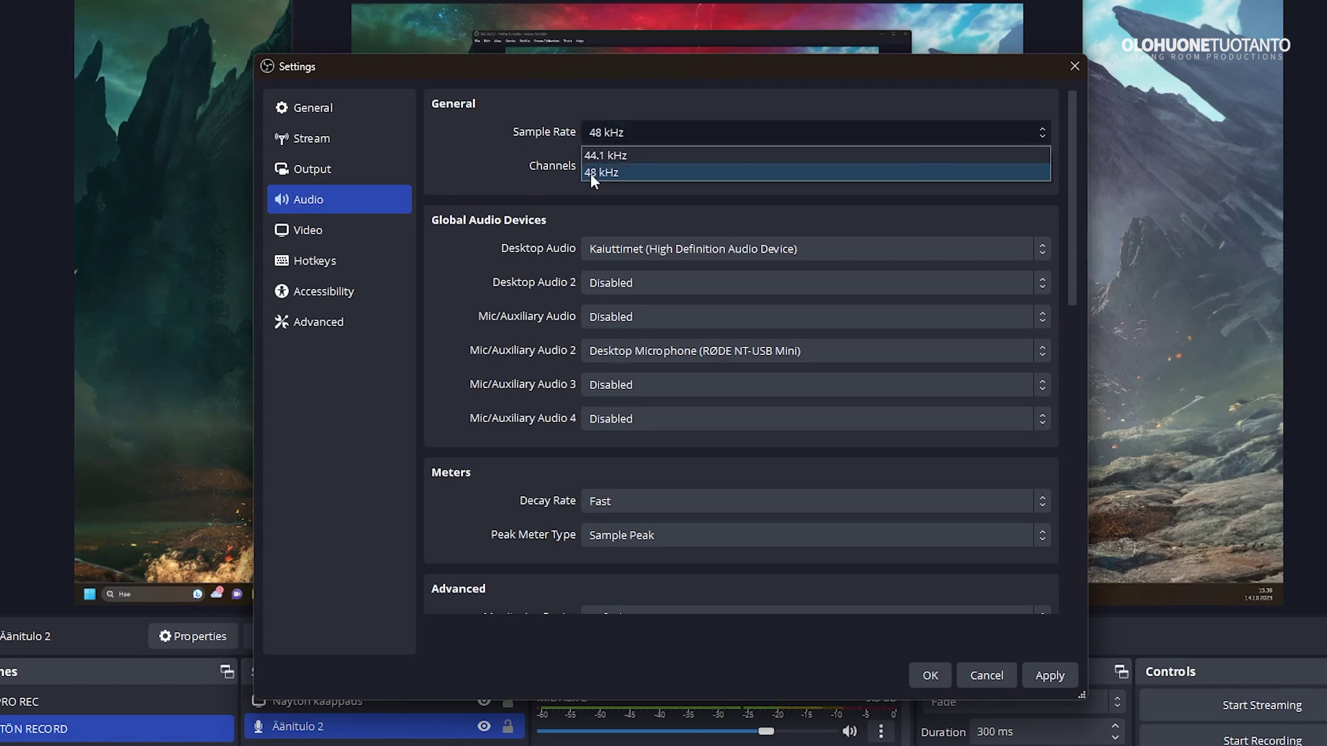
click(590, 173)
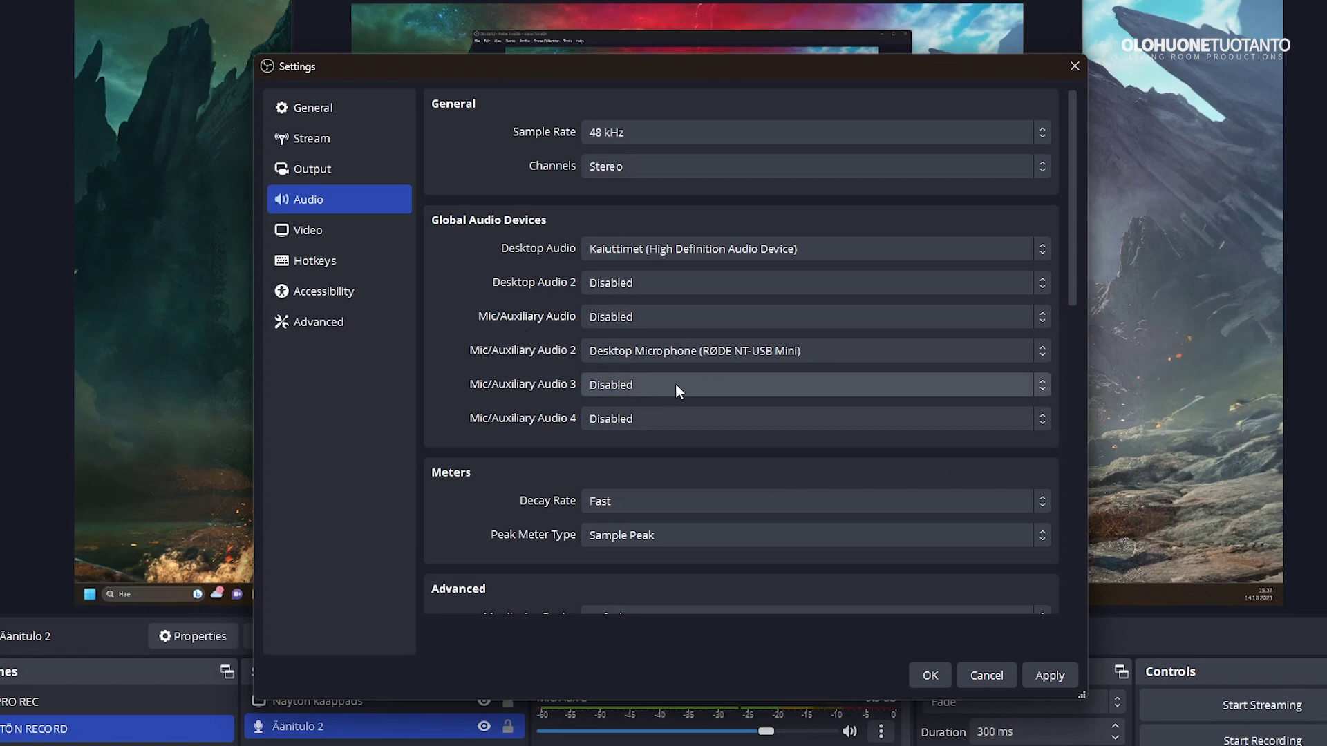
Set Mic/Auxiliary Audio 2 to Desktop Microphone (RØDE NT-USB Mini) and check the remaining audio options.
click(793, 353)
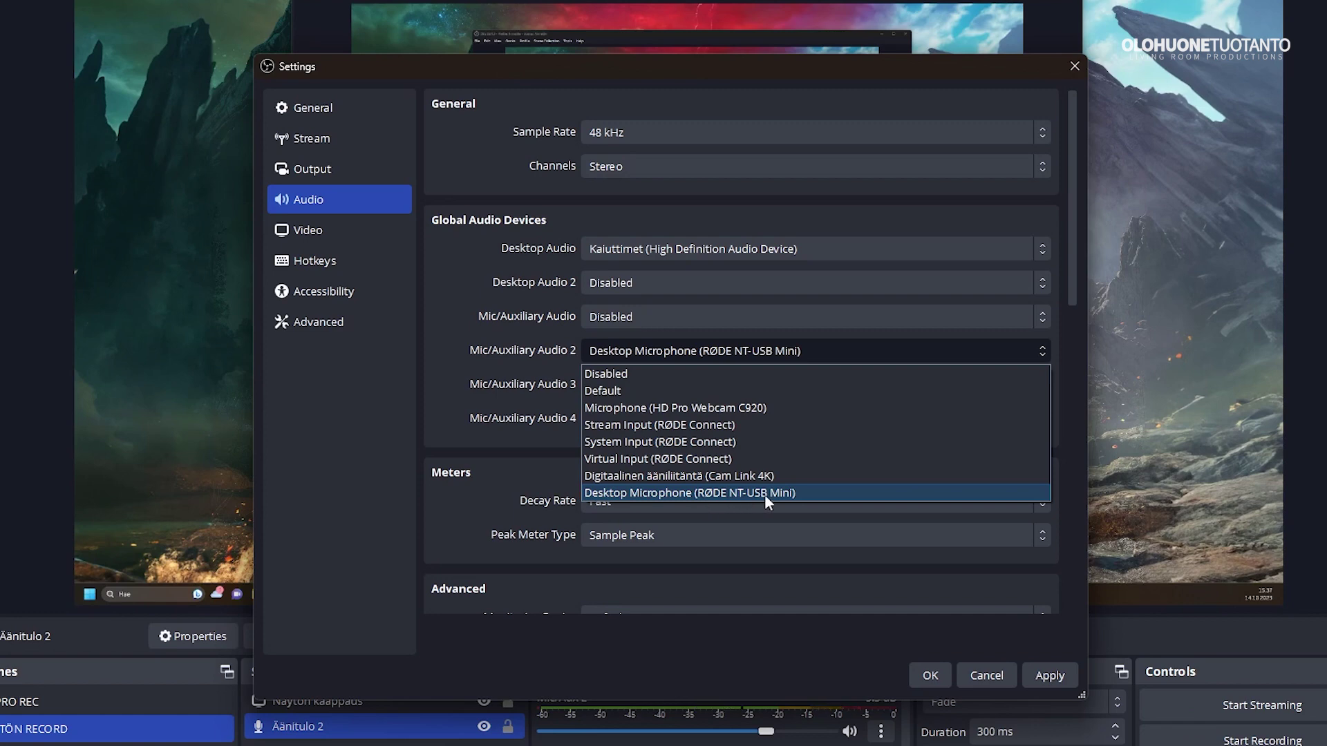
click(786, 493)
scroll(496, 334, down, 4)
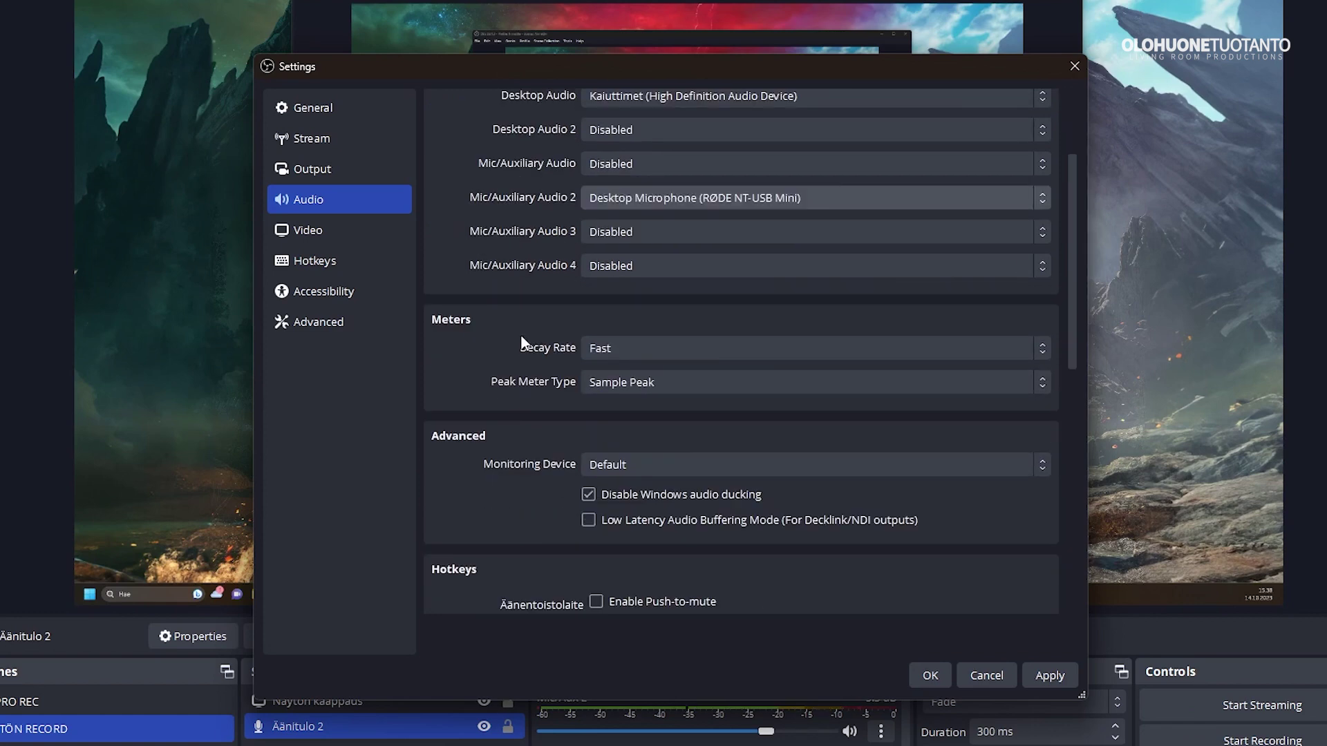
scroll(498, 342, down, 1)
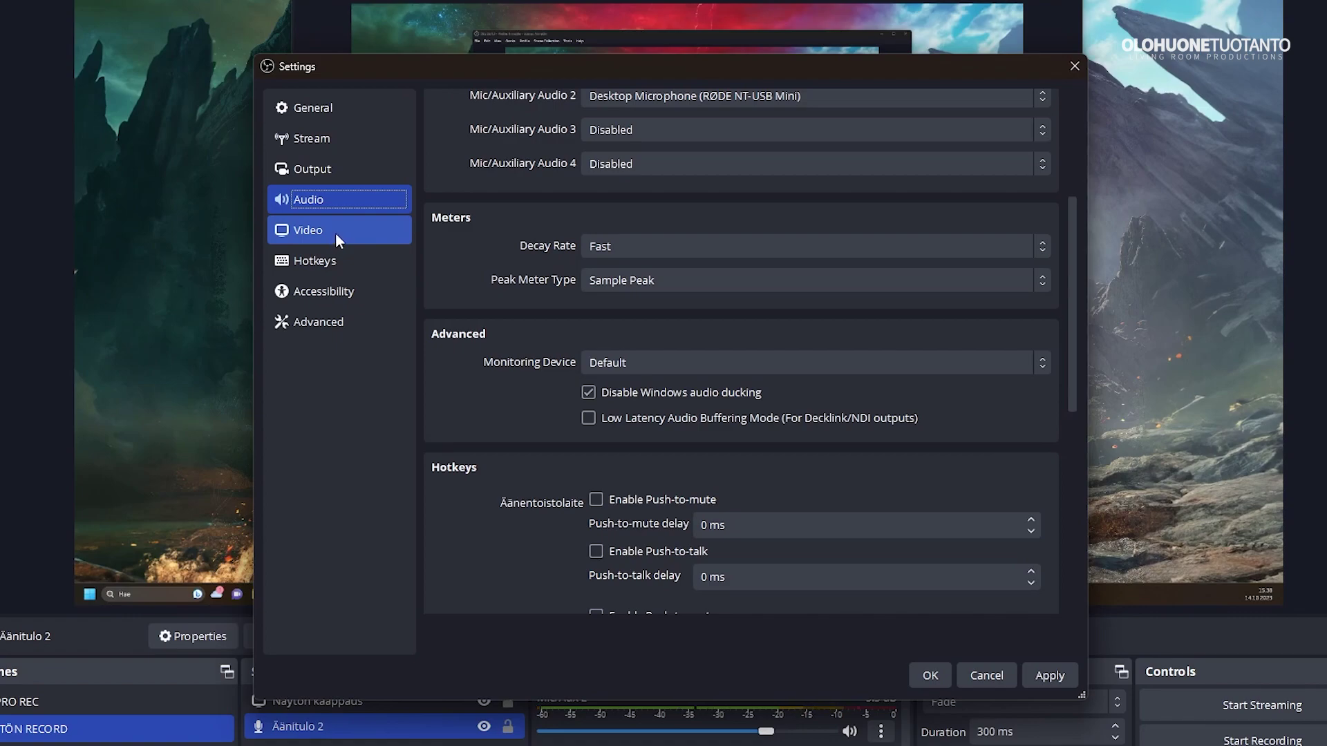
In the video settings, examine the resolutions available for the base canvas.
click(334, 233)
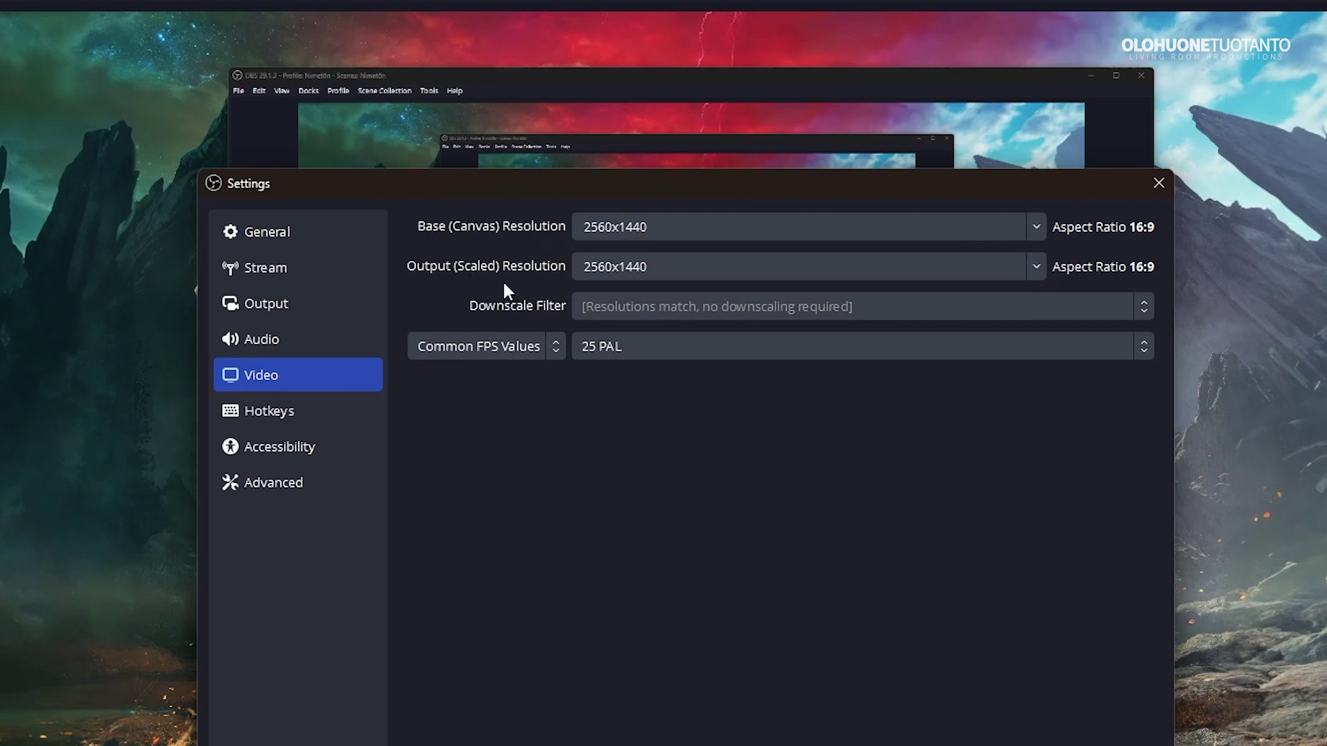
double_click(676, 226)
click(1030, 229)
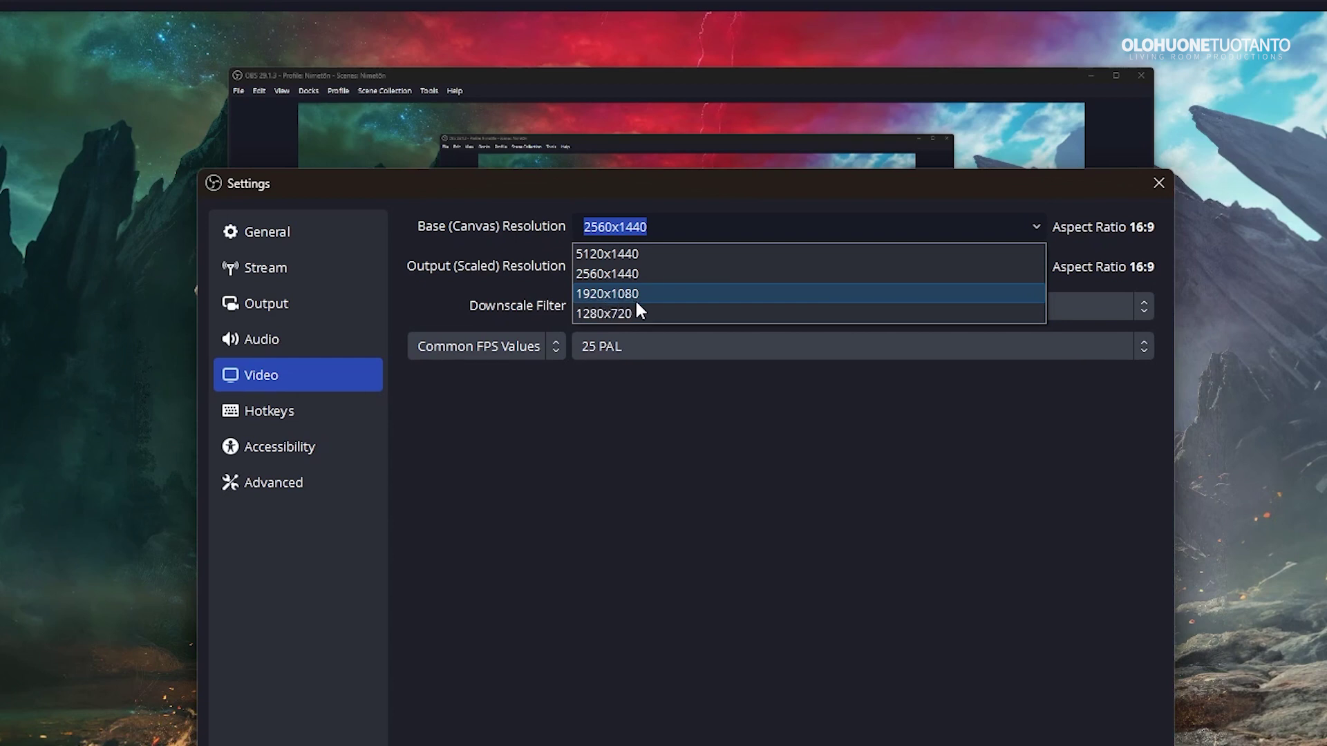
click(827, 510)
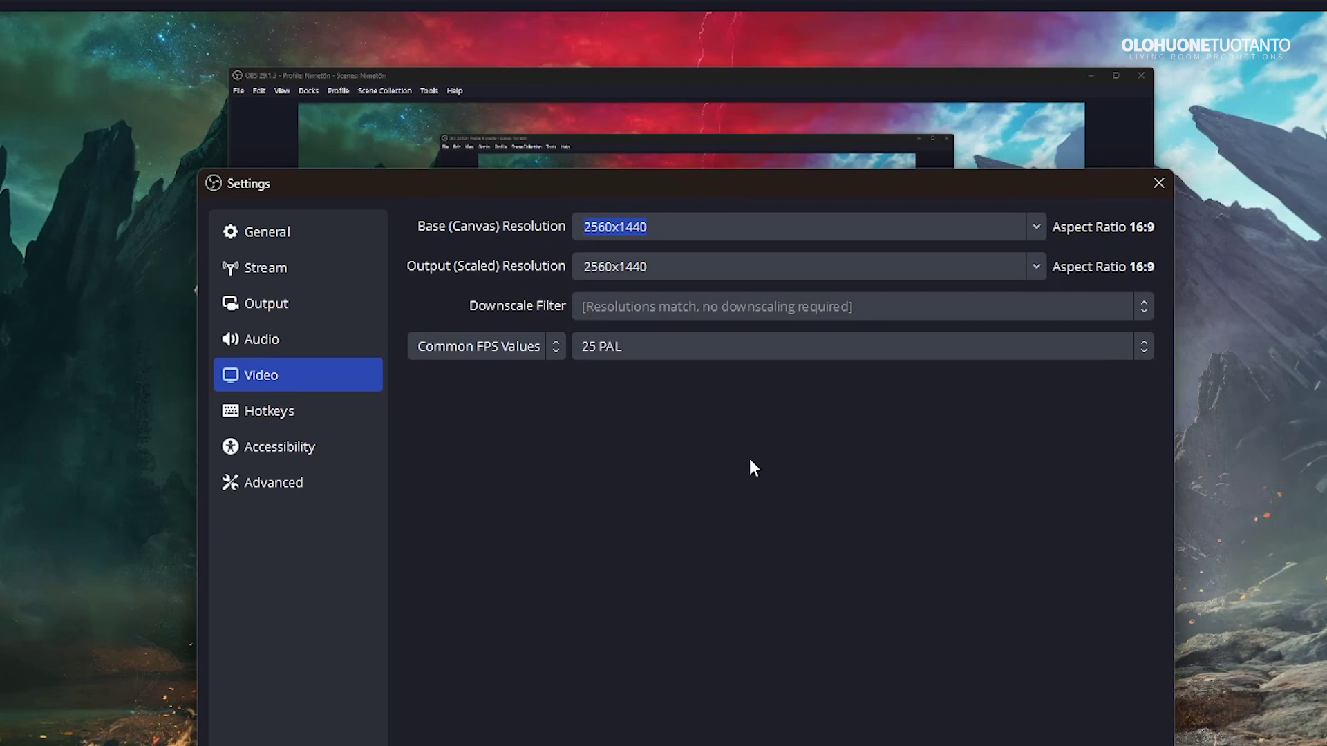
key(alt+Down)
key(Escape)
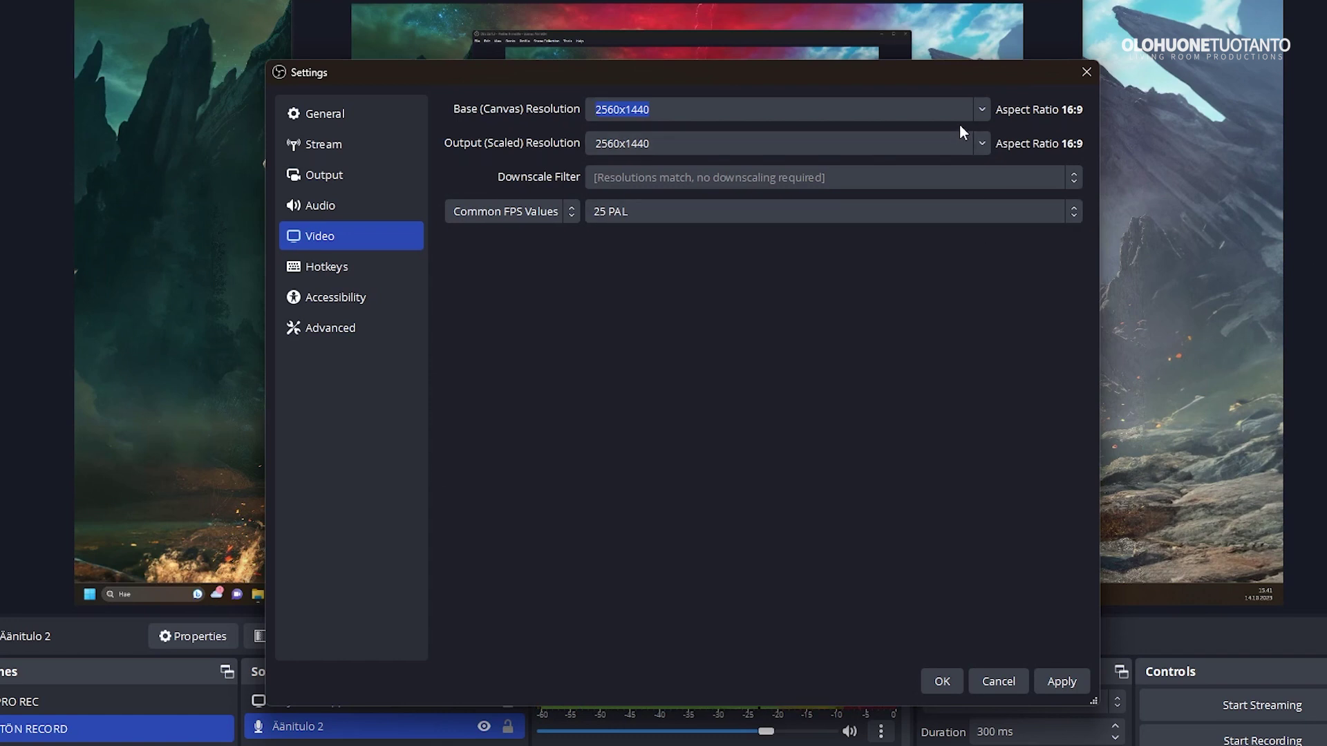
click(980, 111)
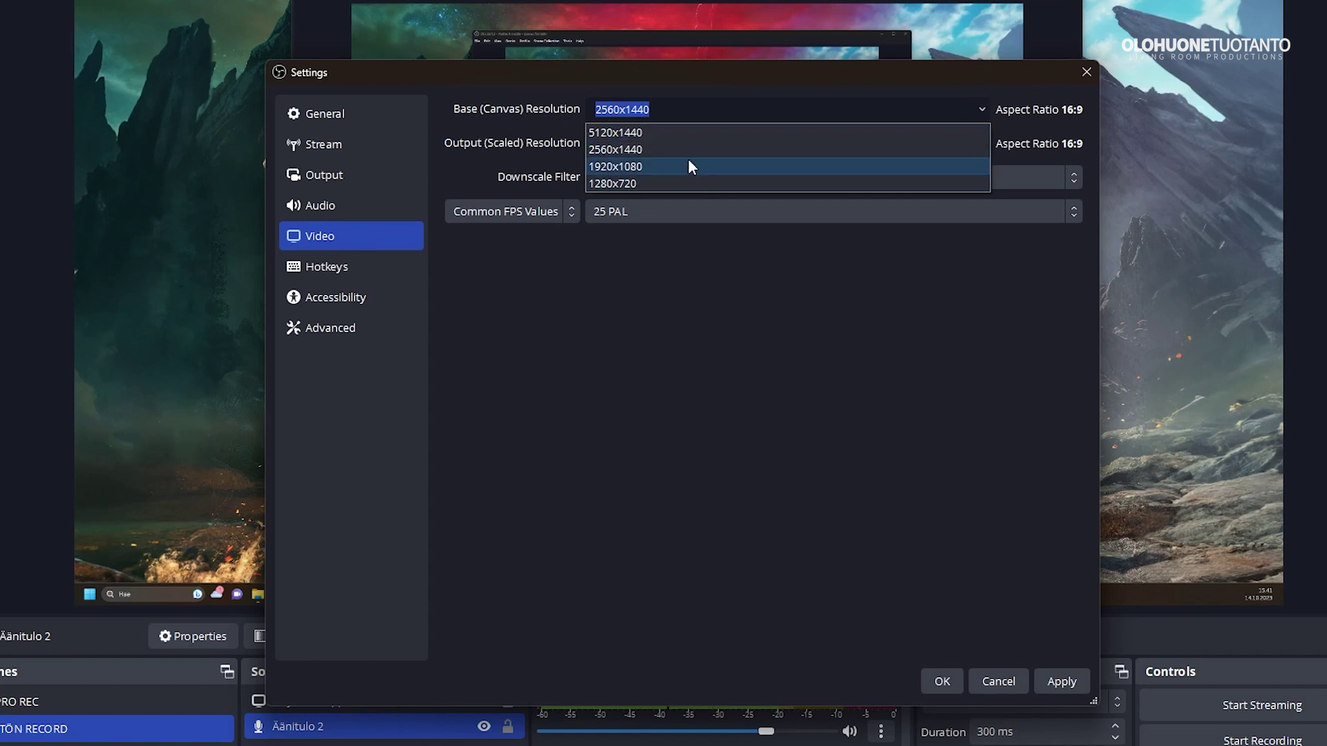
click(491, 228)
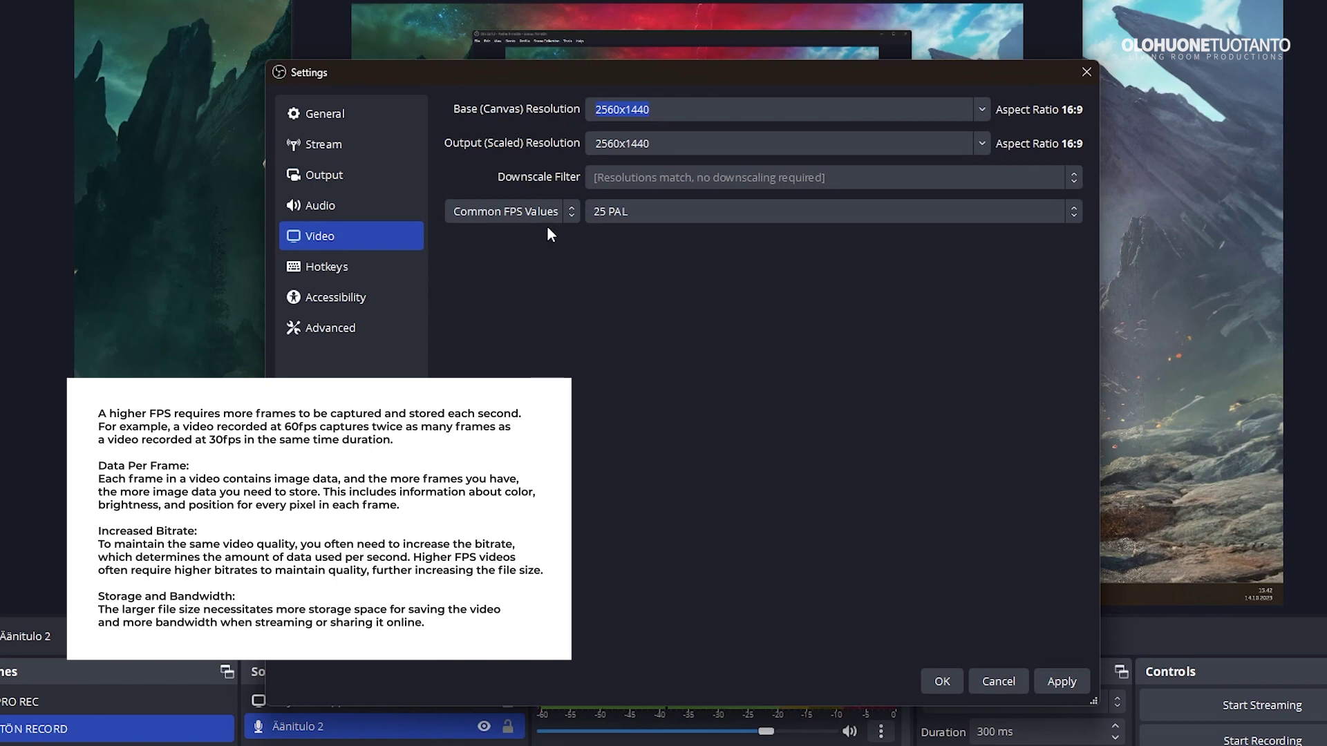
Set the common FPS value of the video to 30.
click(614, 220)
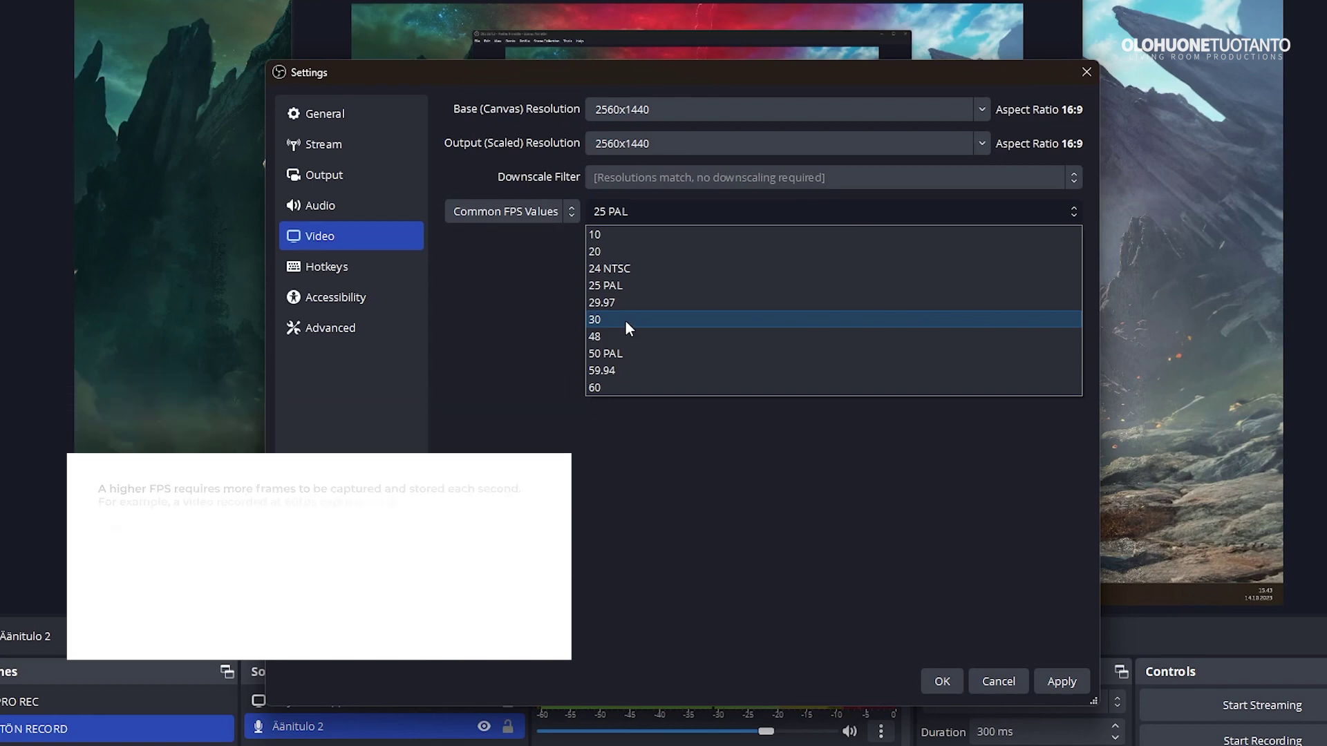
click(625, 319)
Look through the Hotkeys, Accessibility and Advanced settings.
click(343, 273)
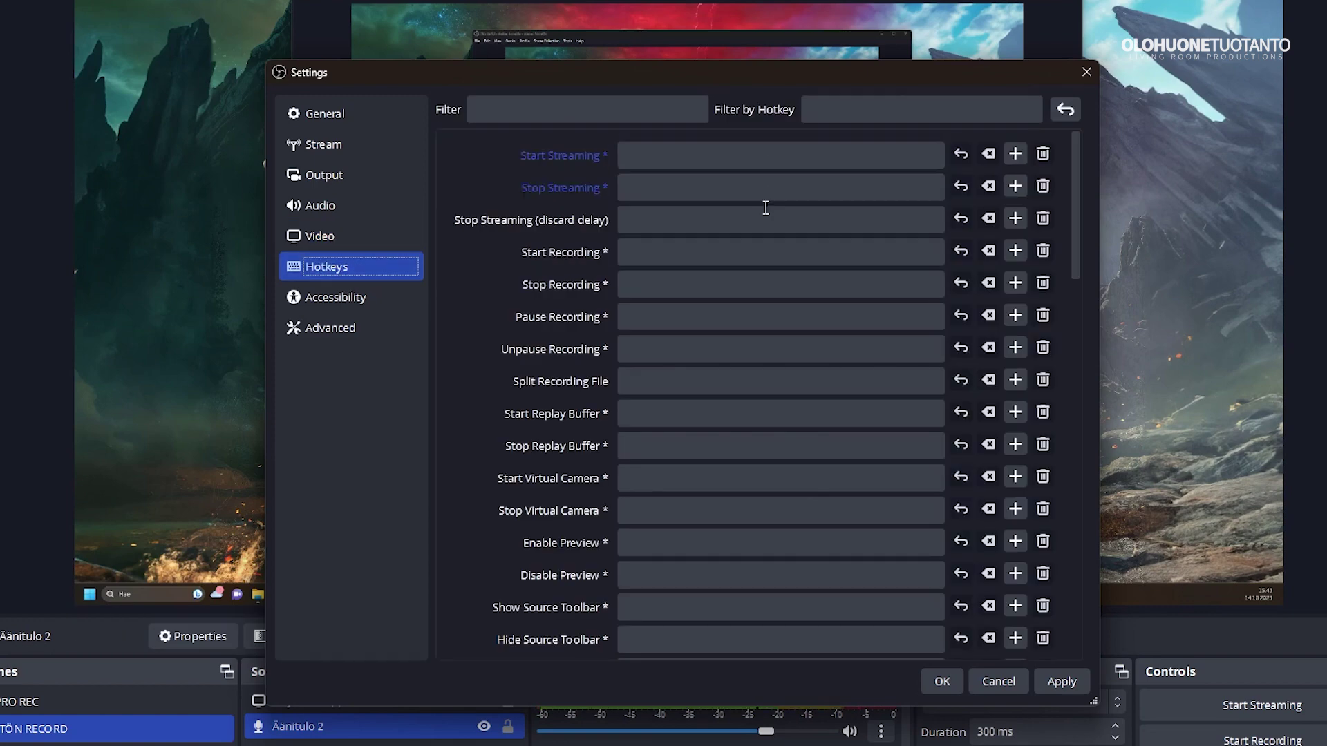
scroll(763, 211, down, 10)
scroll(764, 217, down, 5)
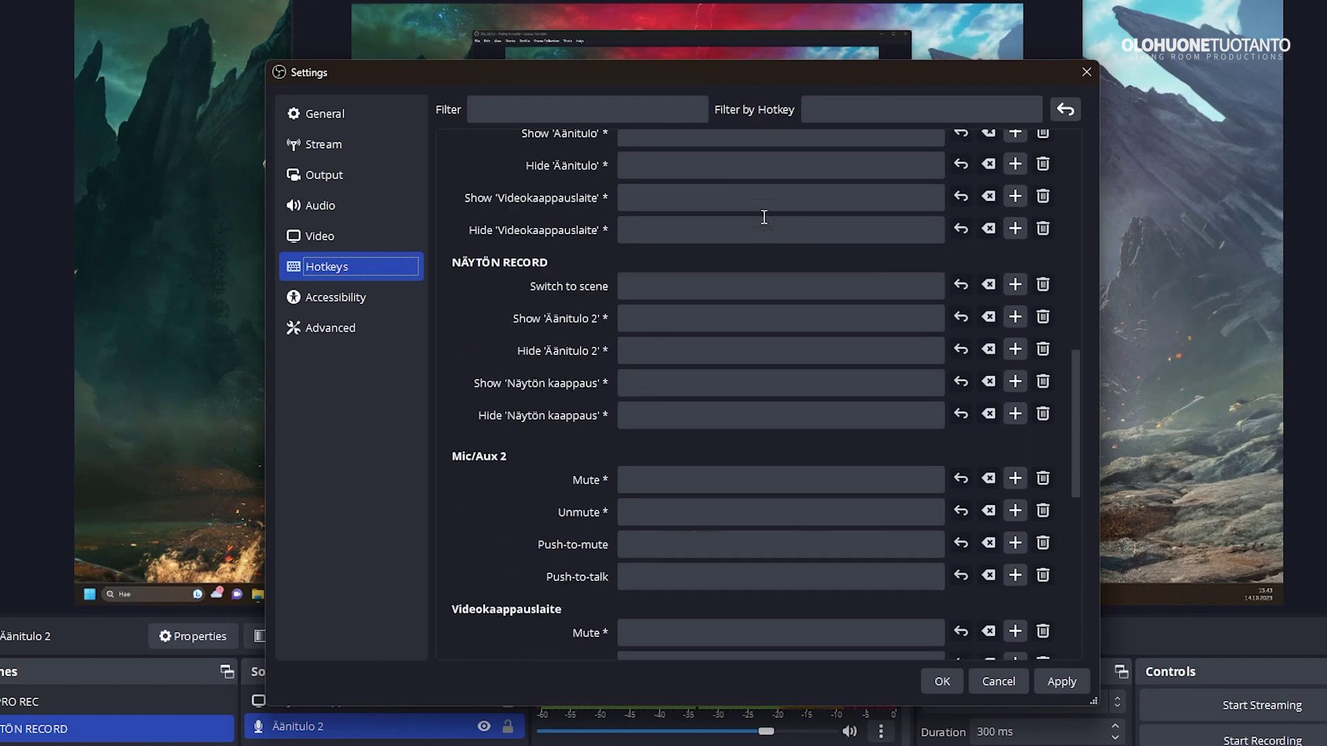
scroll(763, 217, up, 15)
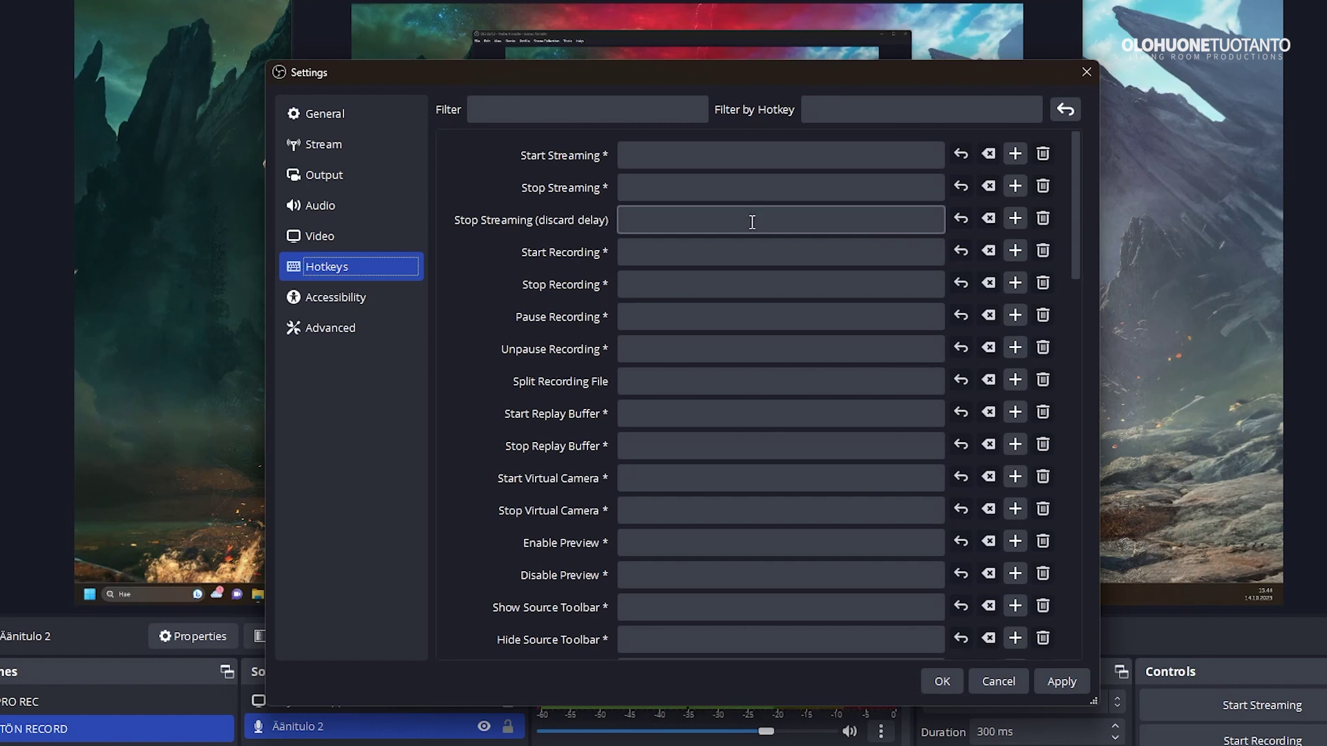
click(389, 301)
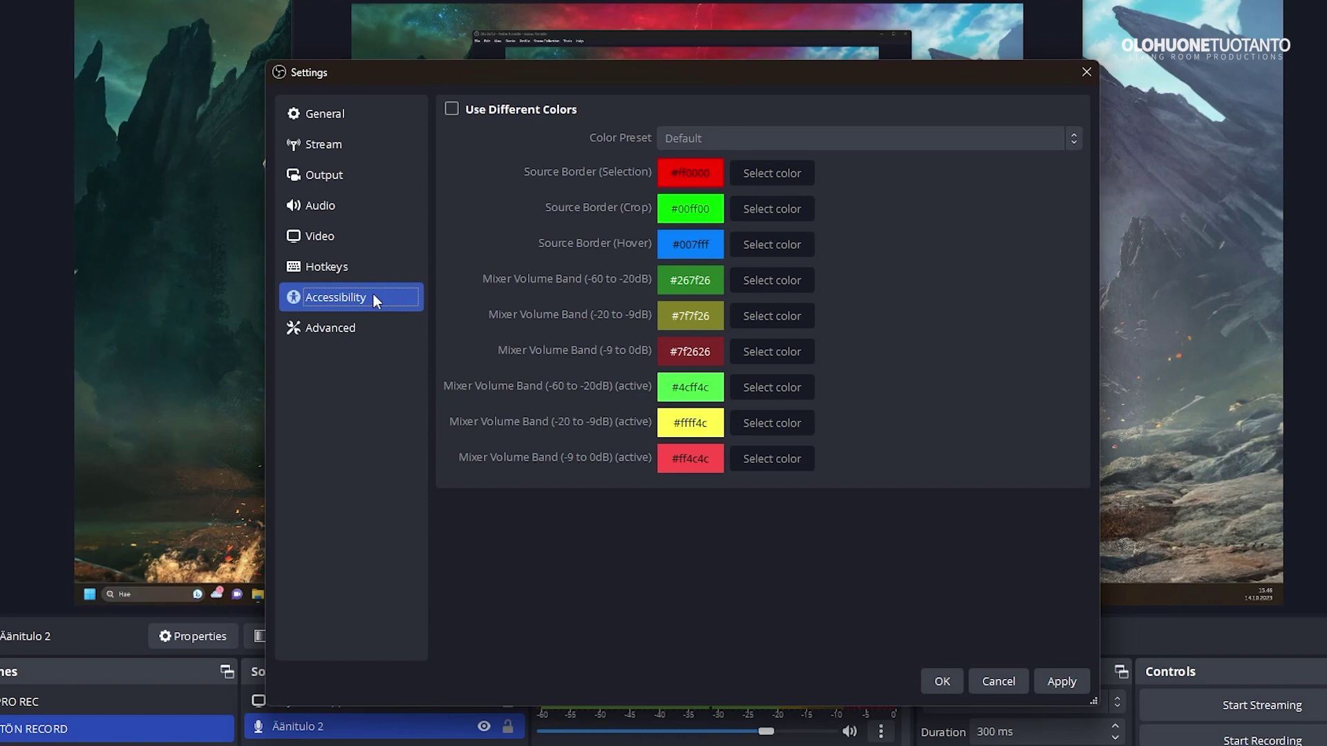
click(340, 329)
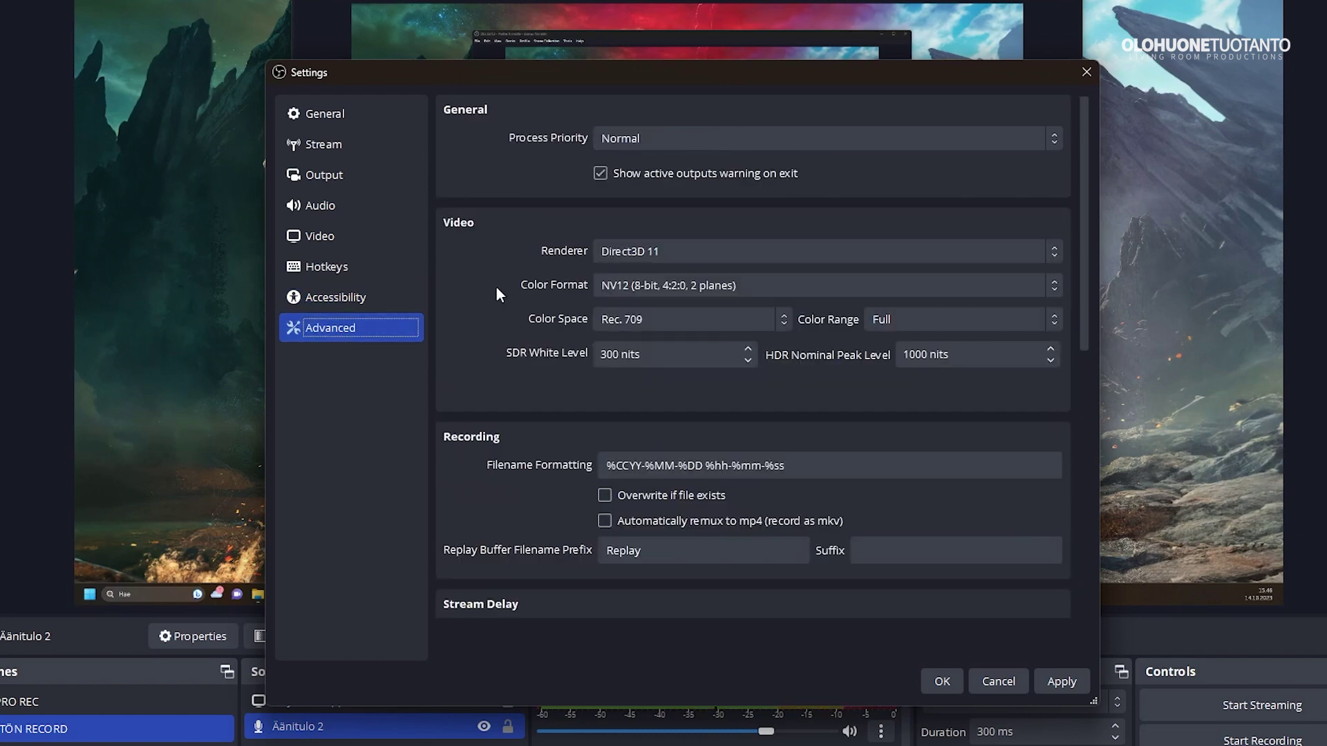
scroll(496, 285, down, 5)
scroll(497, 296, down, 2)
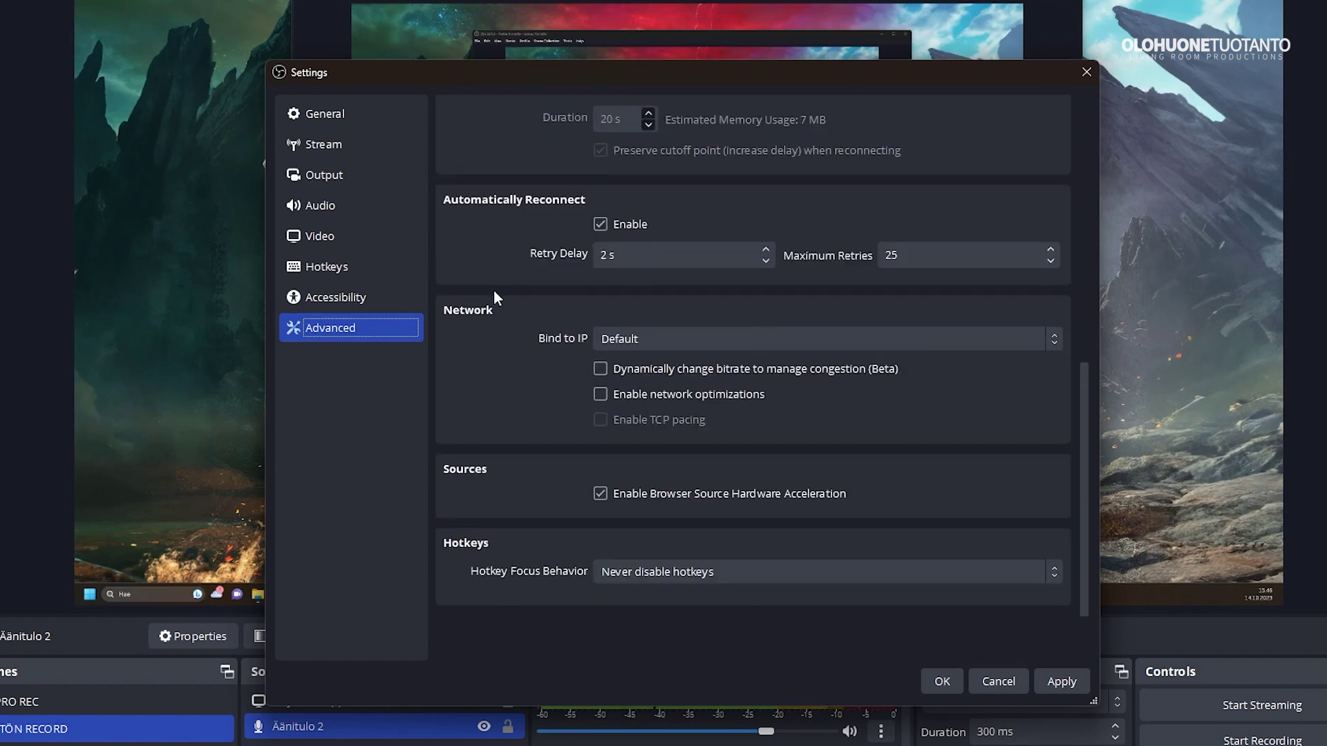
In the advanced video settings, set the color range to Full and the color space to Rec. 709.
scroll(493, 293, up, 7)
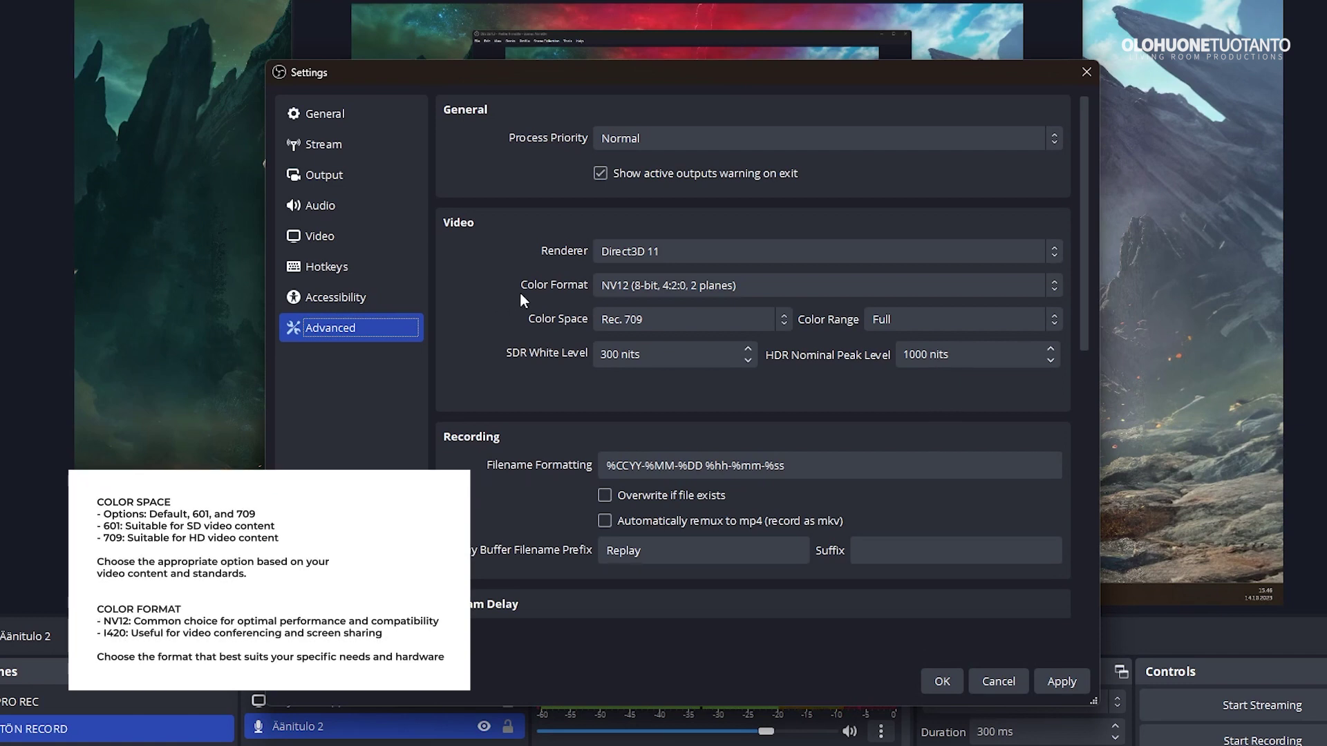
click(920, 328)
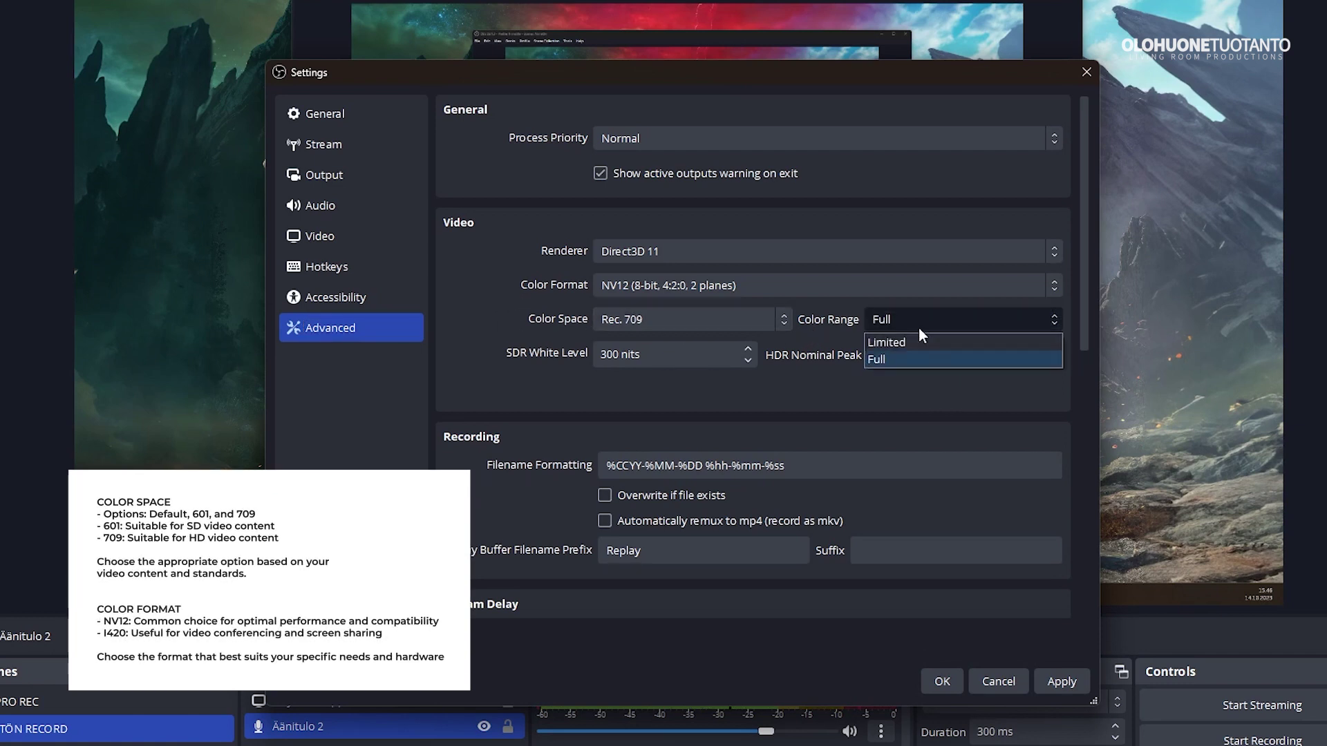
click(897, 360)
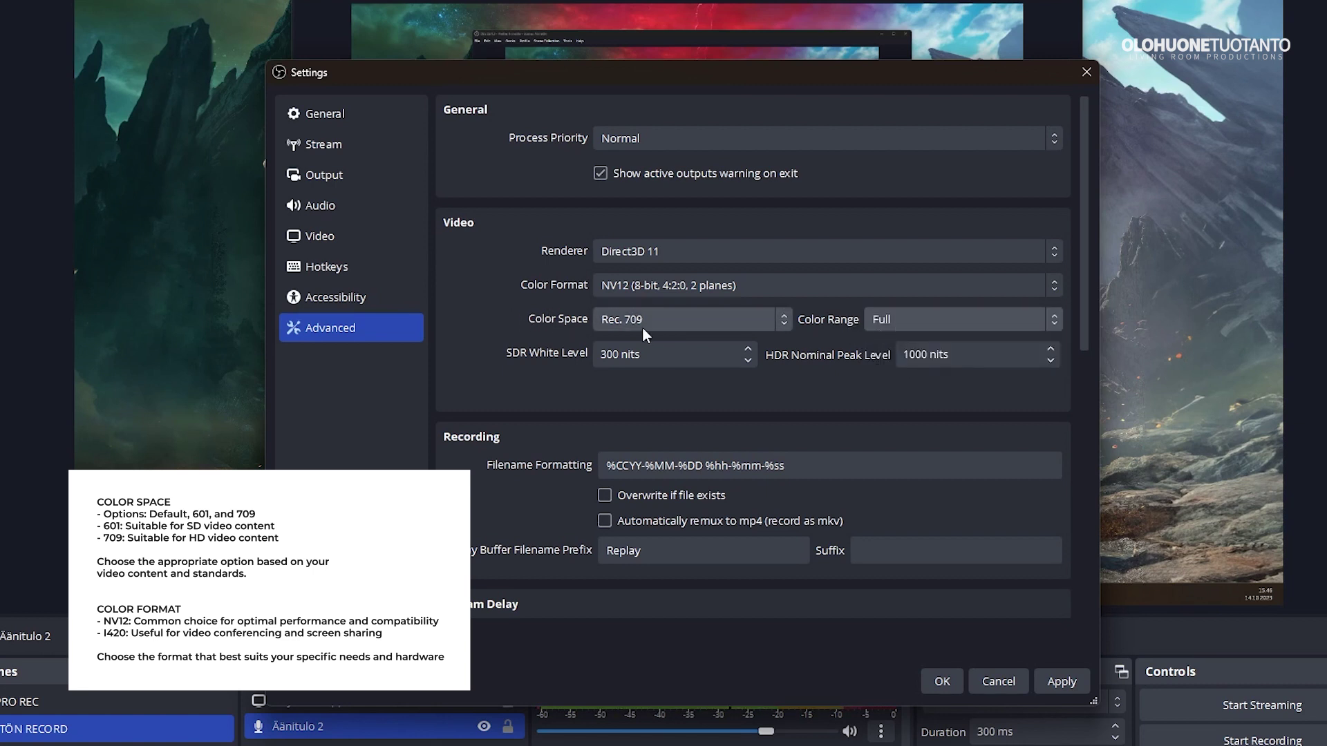
click(695, 320)
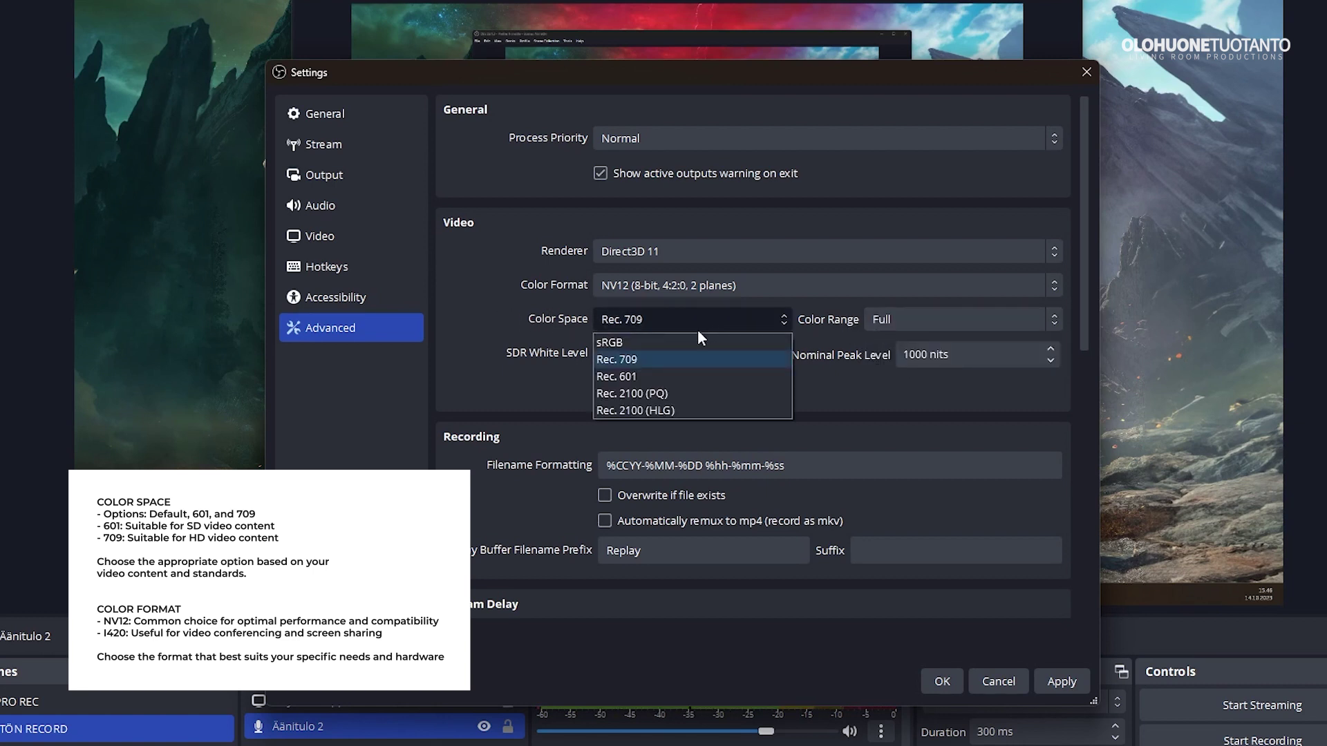
click(639, 360)
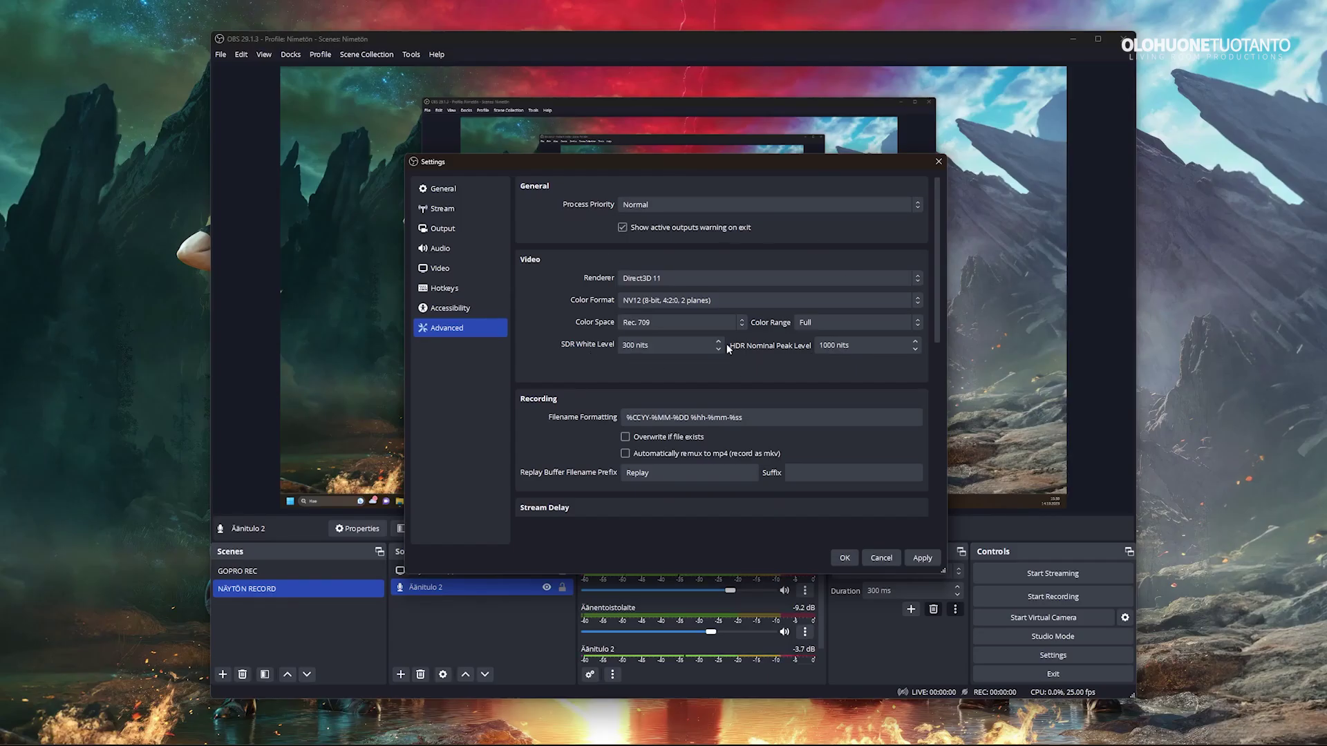
Apply and close the settings, and deselect the microphone source in the NÄYTÖN RECORD scene.
click(923, 559)
click(843, 558)
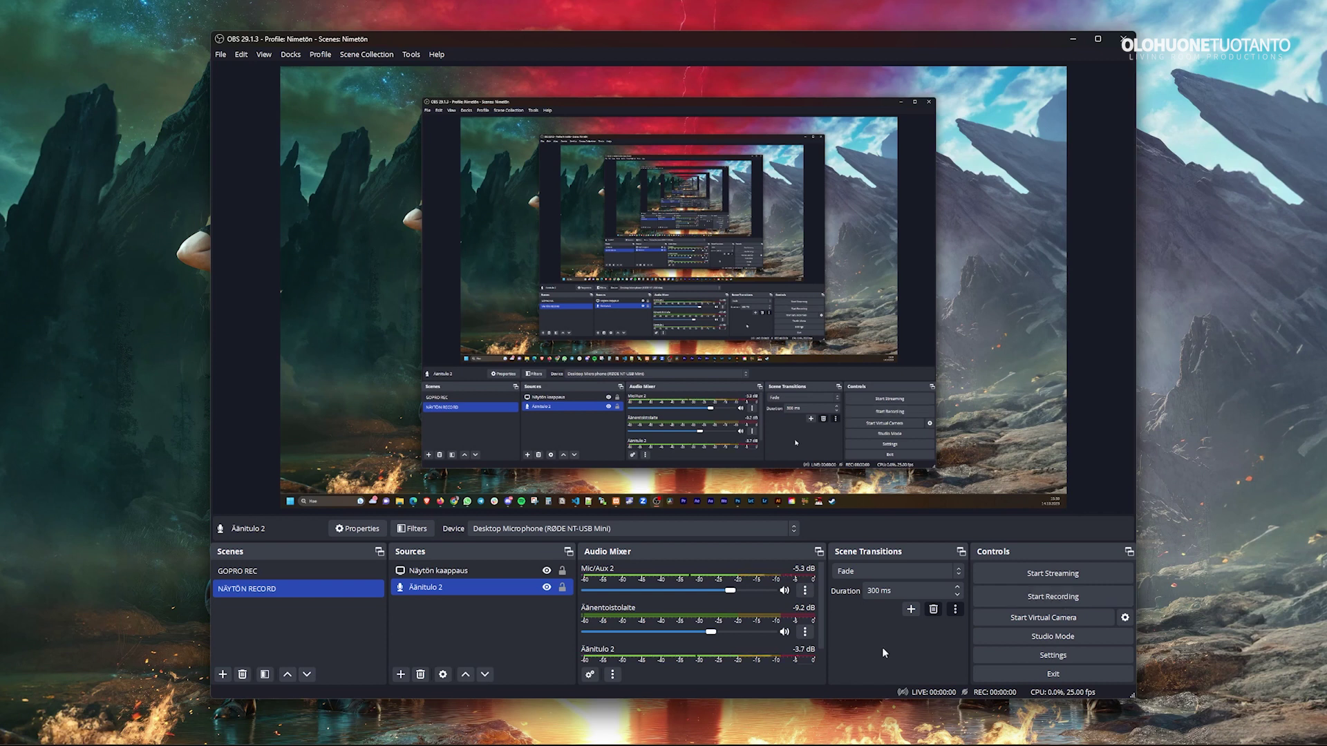
click(795, 484)
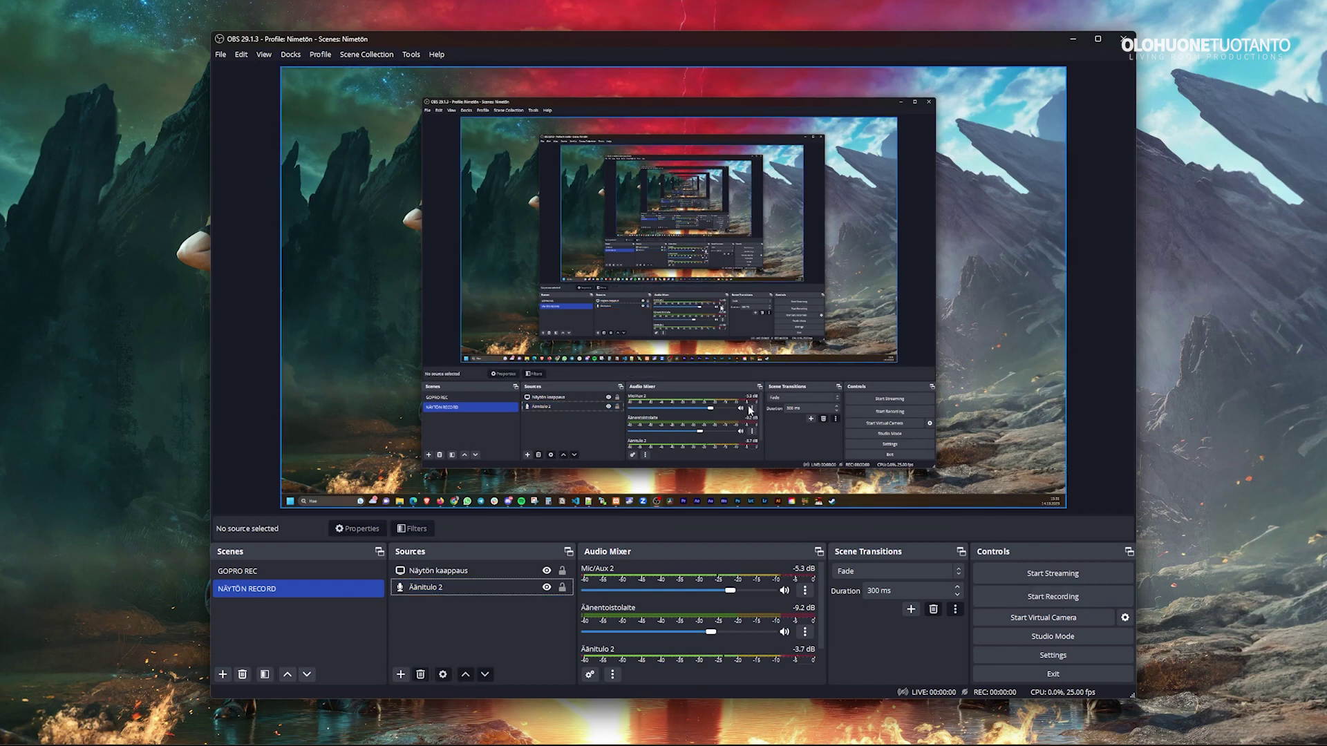